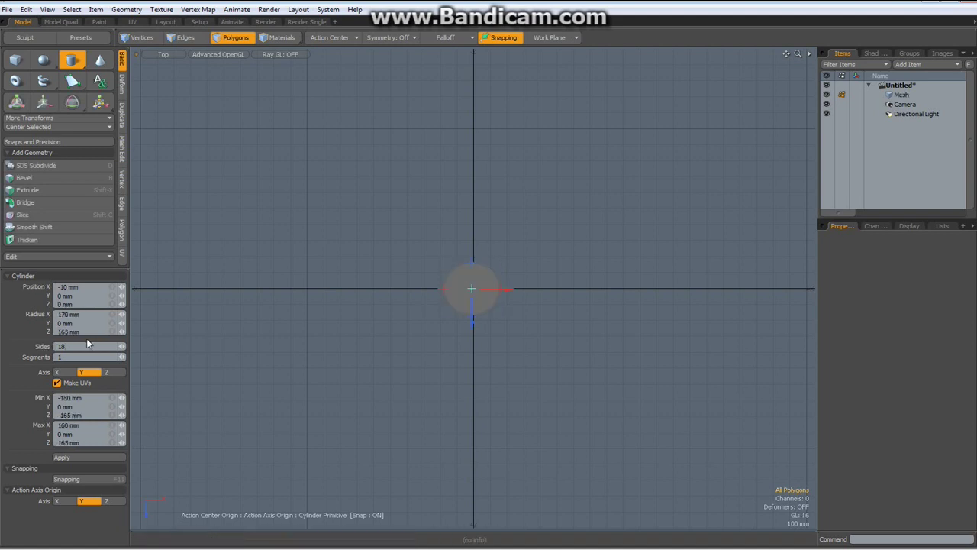
- Set the flat cylinder's X and Z radii to 100 mm and centre the disc on the origin
click(34, 319)
key(Tab)
key(Tab)
text(1)
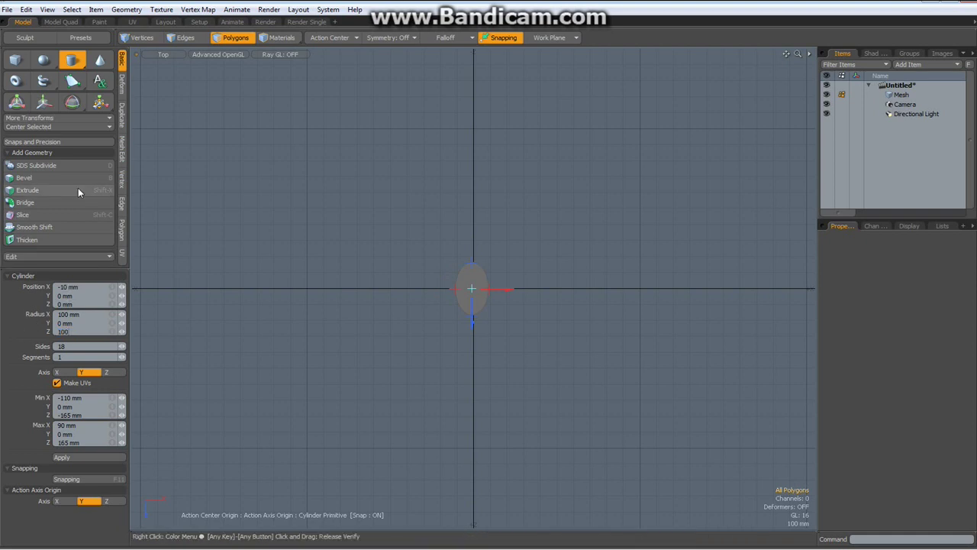
click(34, 128)
click(34, 128)
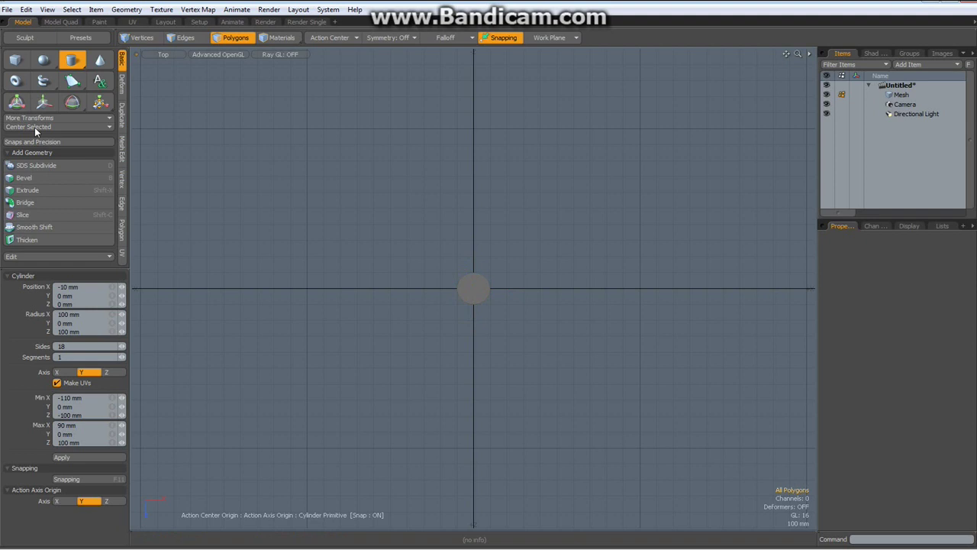
key(a)
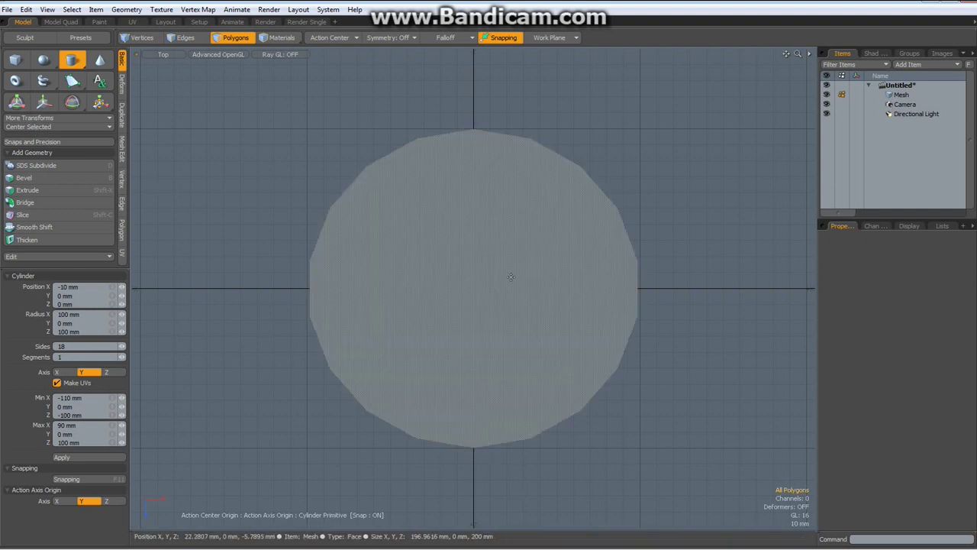
key(space)
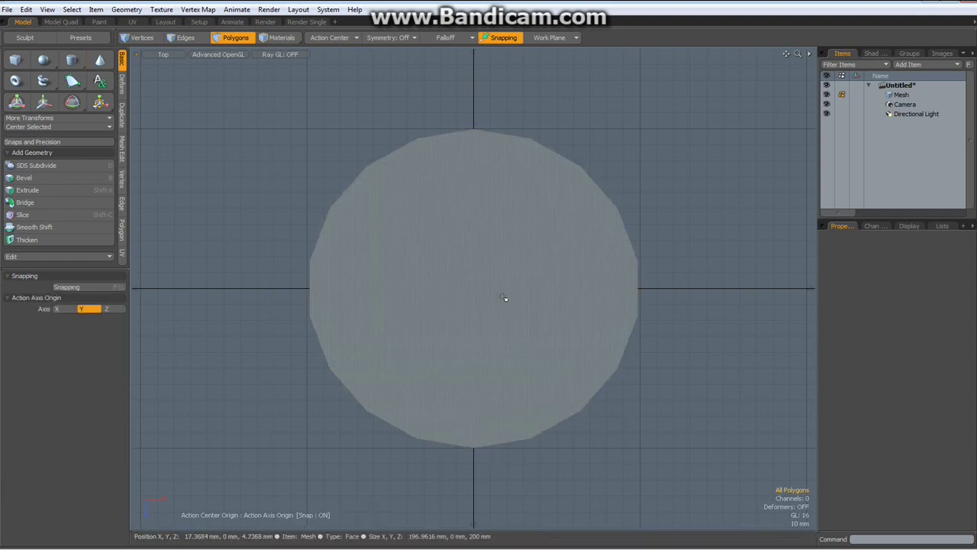
- Inset the disc polygon three times with Bevel into narrow, wide and narrow rings, the last about 9.3 mm, and delete the central polygon
click(490, 288)
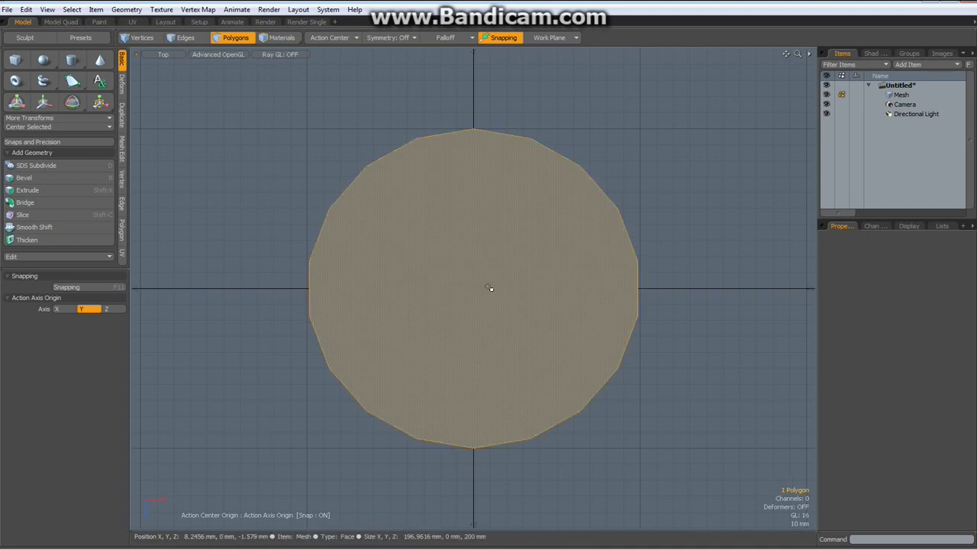
key(b)
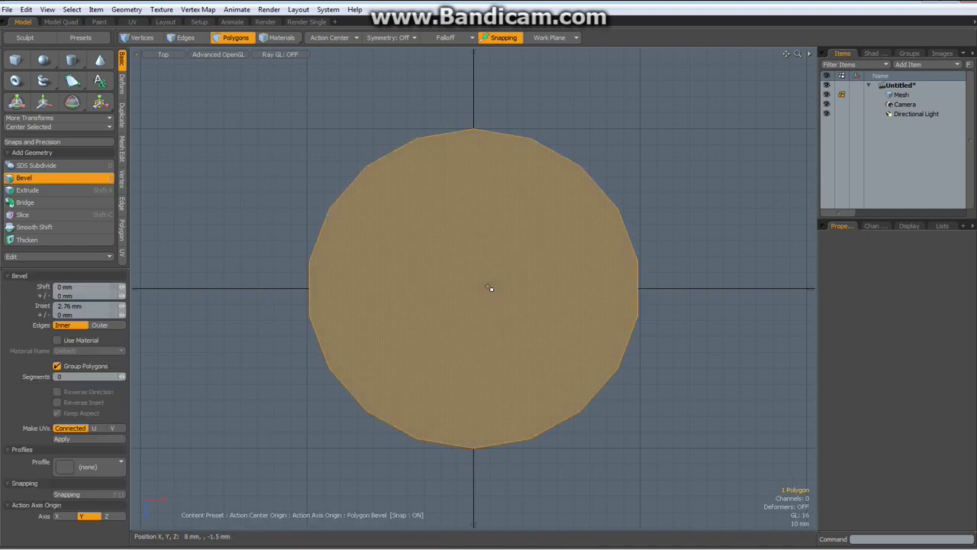
click(489, 288)
drag(540, 290, 632, 289)
shift+click(540, 291)
drag(540, 291, 540, 289)
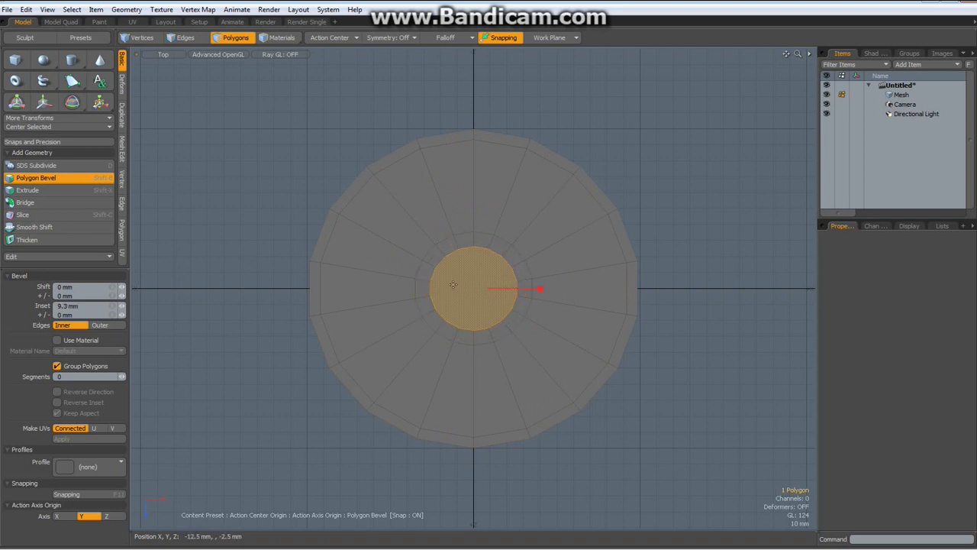
key(Delete)
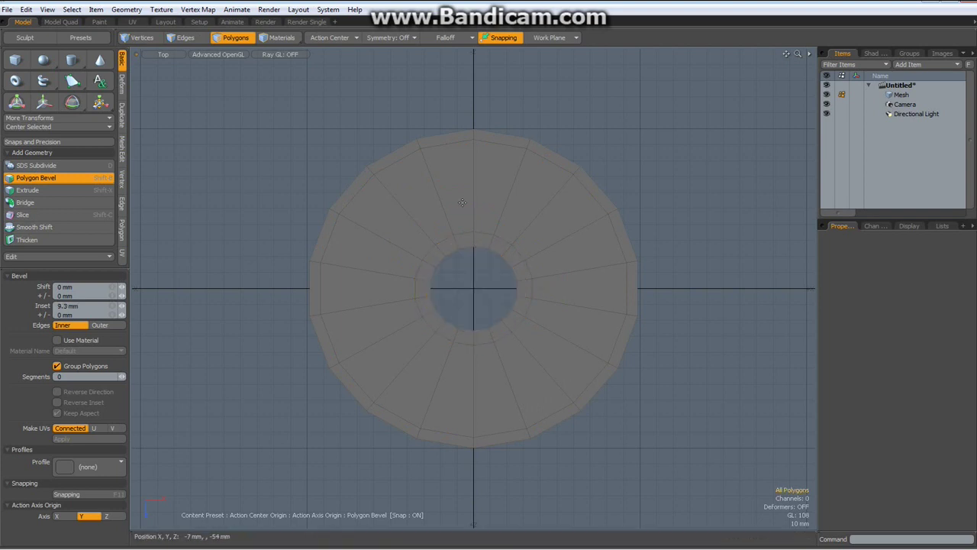
- Loop Slice the wide ring with 4 cuts in Uniform mode and remove the innermost new edge loop
key(2)
click(478, 185)
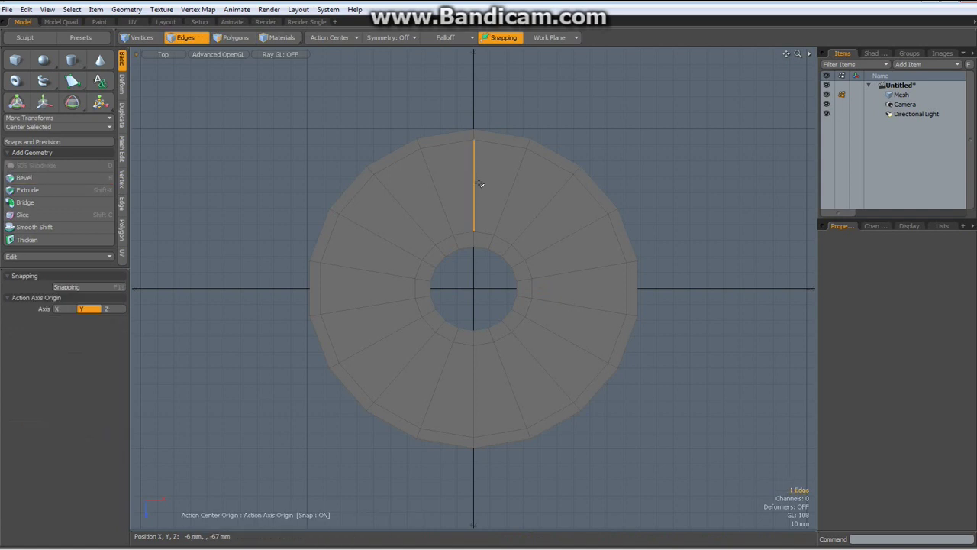
key(alt+c)
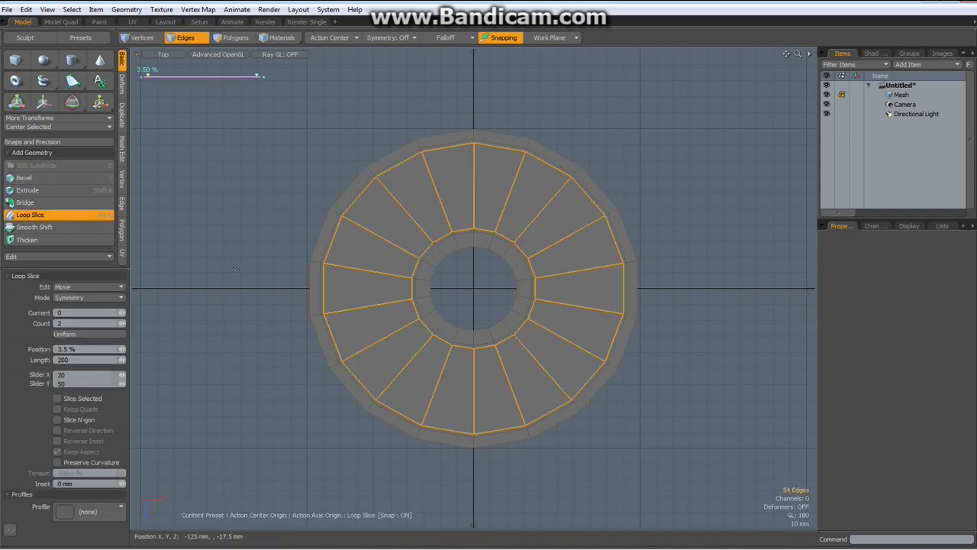
click(77, 324)
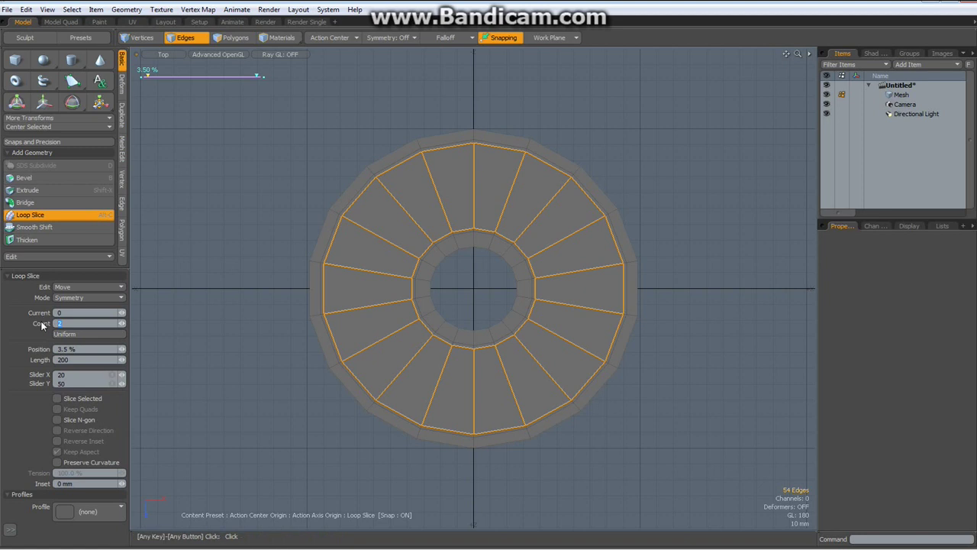
text(4)
click(103, 296)
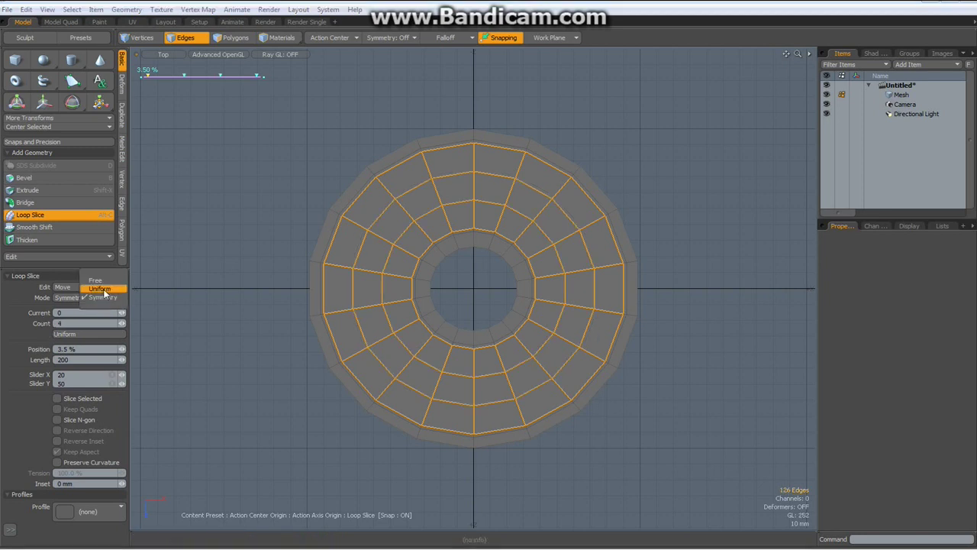
click(92, 287)
key(space)
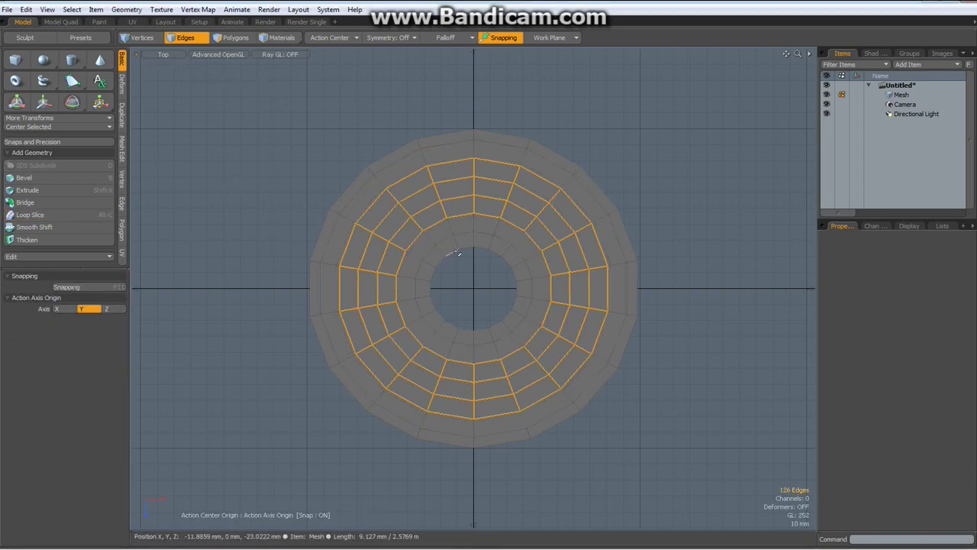
double_click(488, 216)
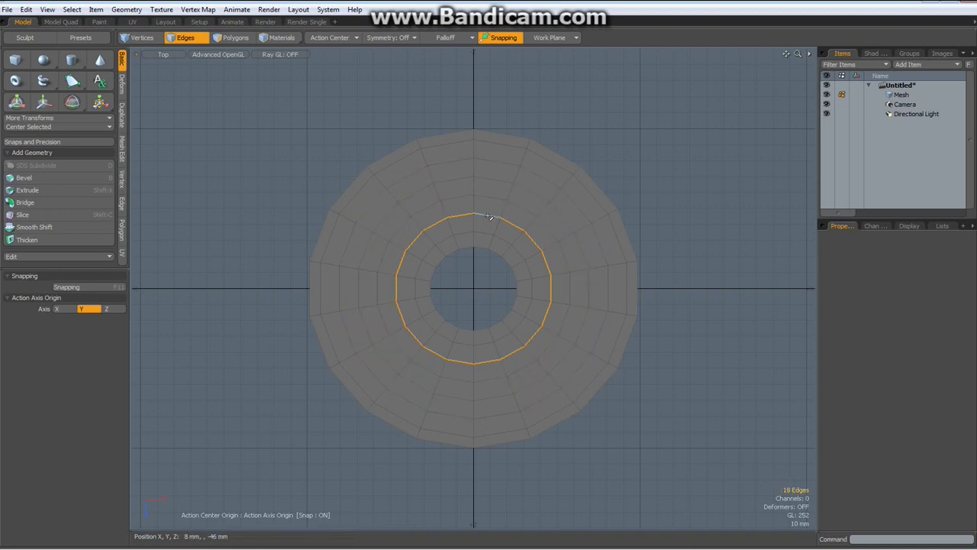
key(BackSpace)
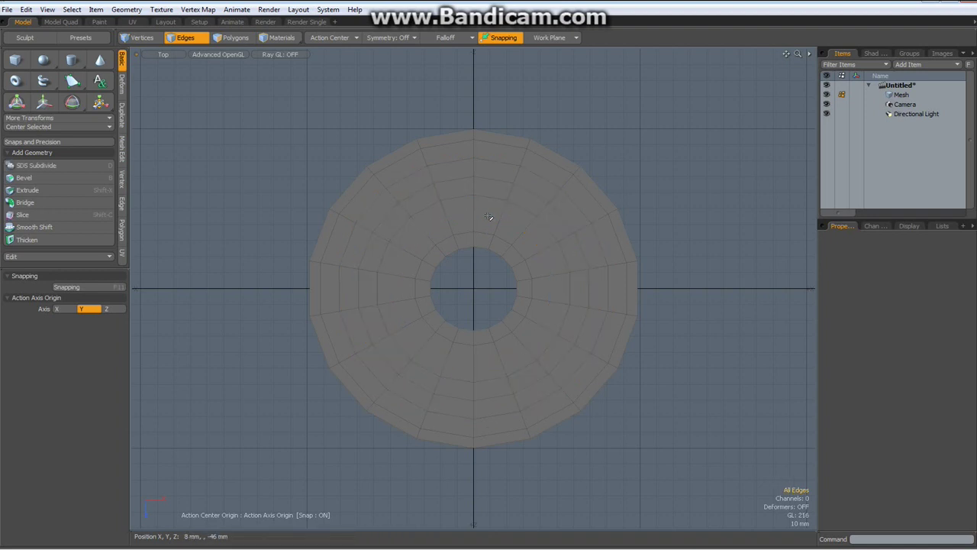
- Draw a flat 8-sided cylinder centred on a ring vertex on the Z axis above the central hole, with an X radius of 10.5 mm
scroll(481, 173, up, 2)
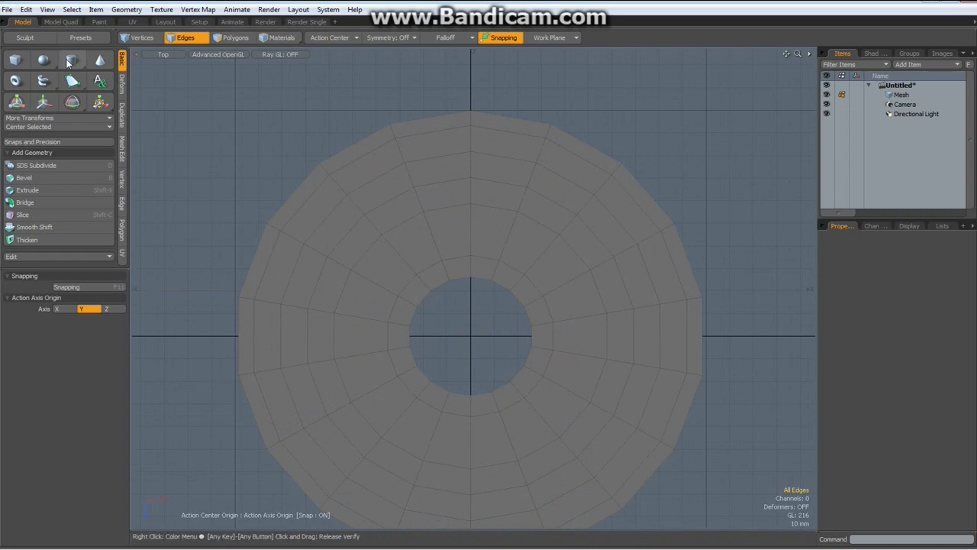
click(72, 58)
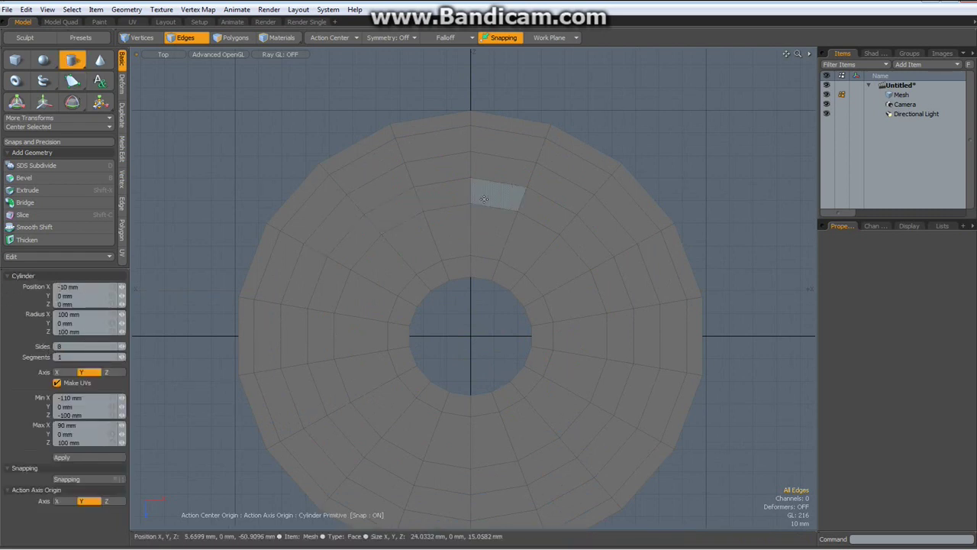
scroll(470, 207, up, 4)
drag(467, 205, 516, 255)
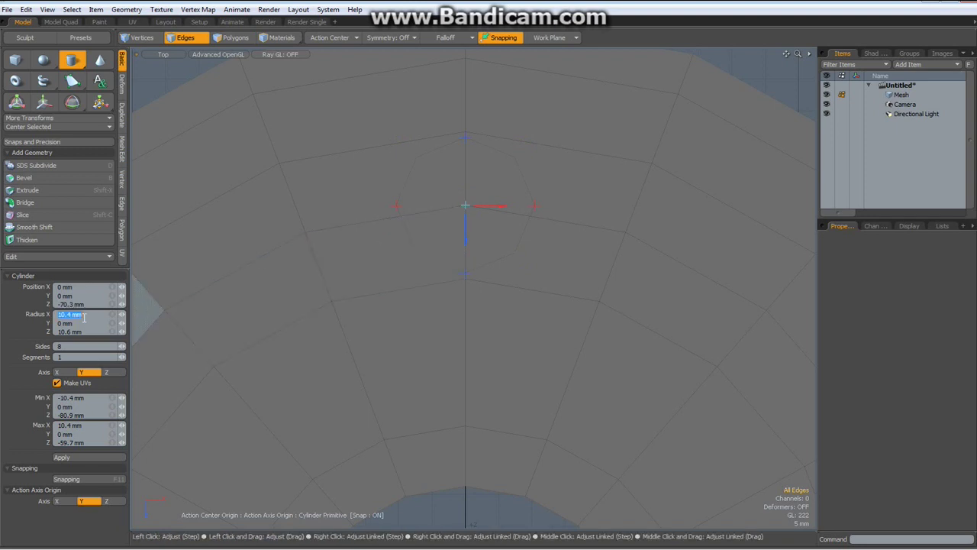
text(10.5)
key(Tab)
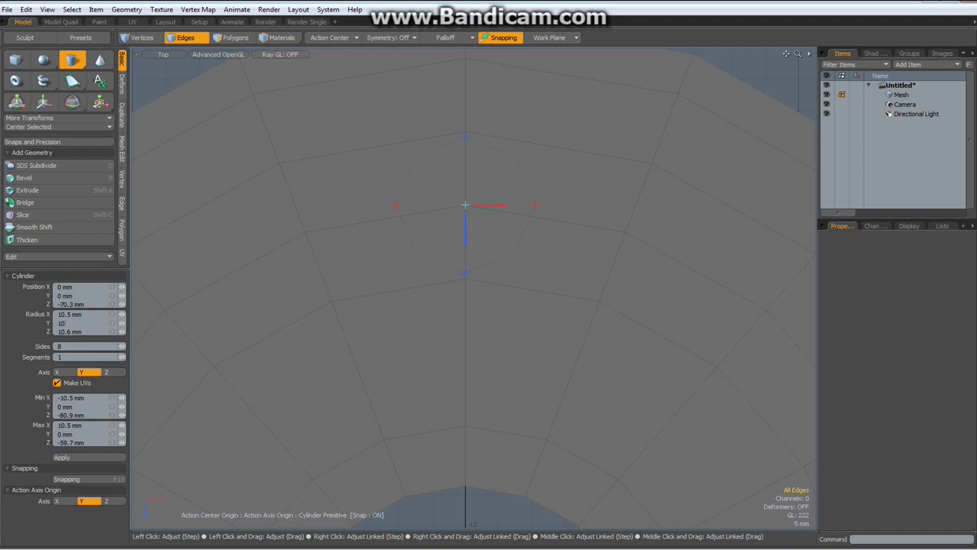
text(10.5)
key(Return)
key(Return)
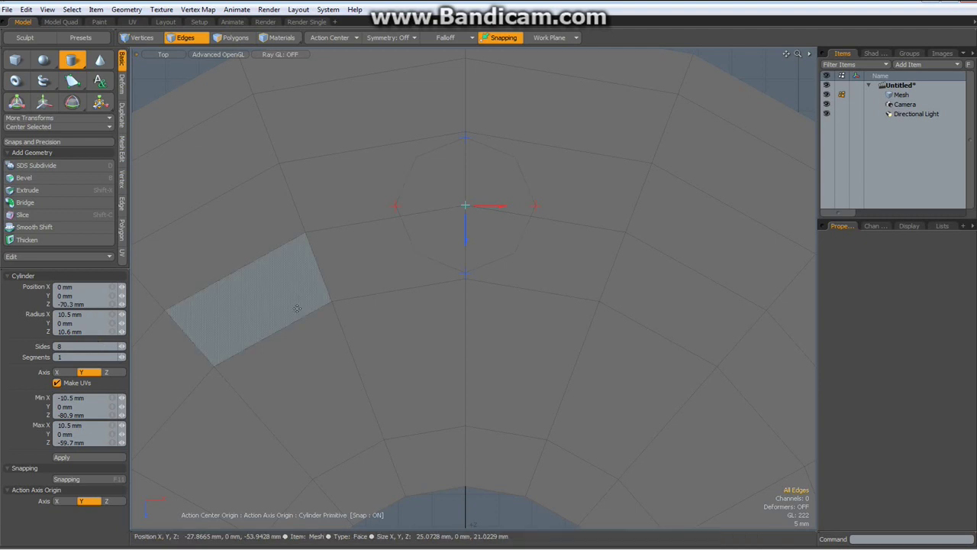
key(space)
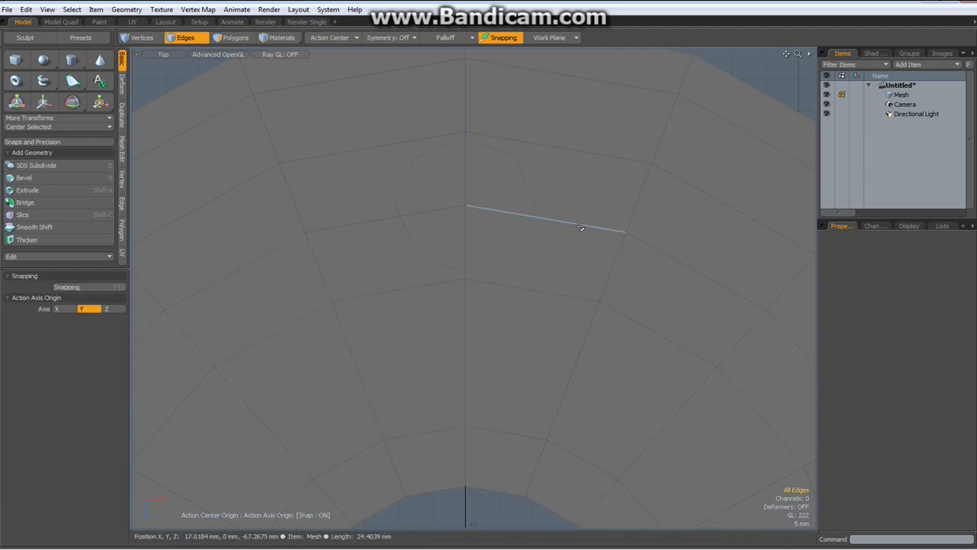
- Delete the four disc polygons underneath the small octagon
key(3)
drag(585, 216, 584, 257)
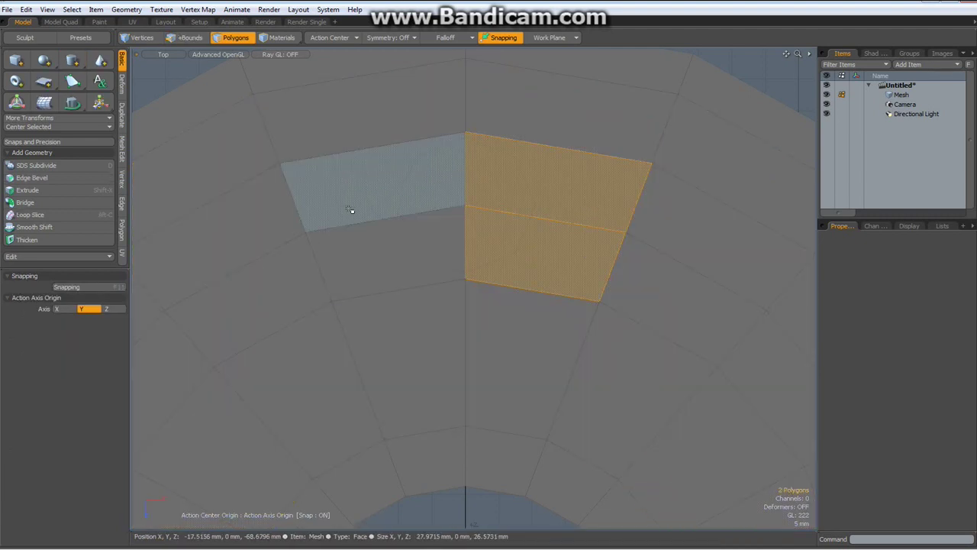
shift+drag(351, 211, 361, 262)
key(Delete)
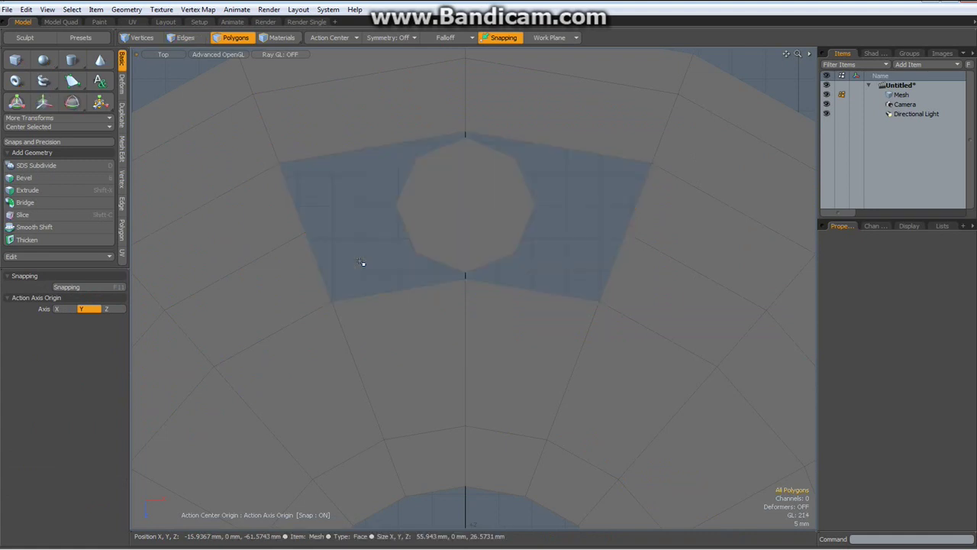
- Inset the octagon polygon twice with Bevel, the second time by about 2.56 mm, and delete its central polygon
click(458, 216)
key(b)
drag(537, 204, 443, 205)
shift+click(443, 204)
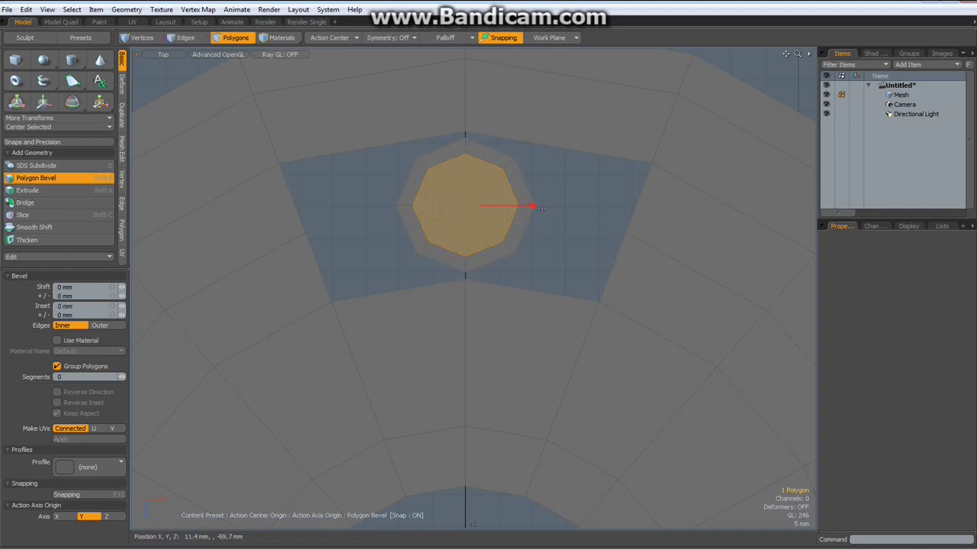
drag(536, 207, 437, 207)
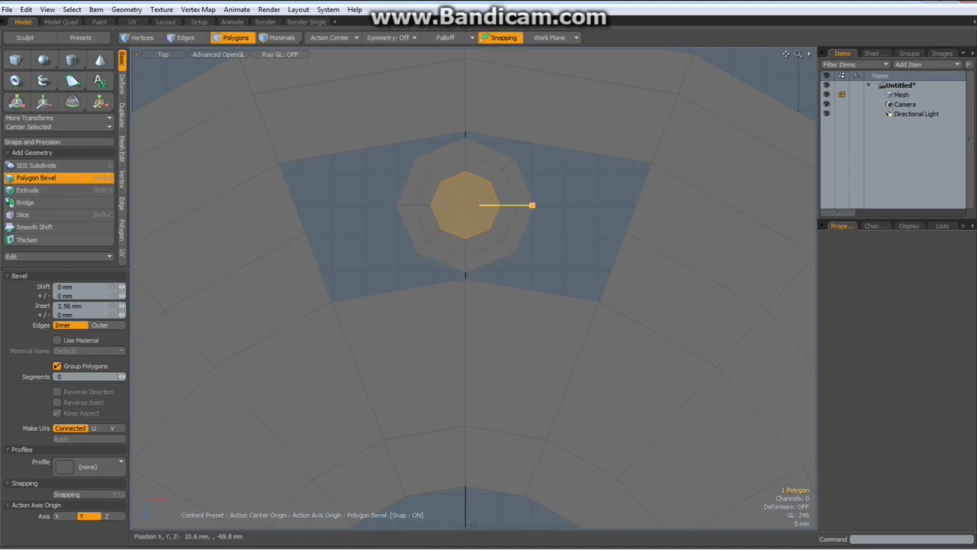
key(Delete)
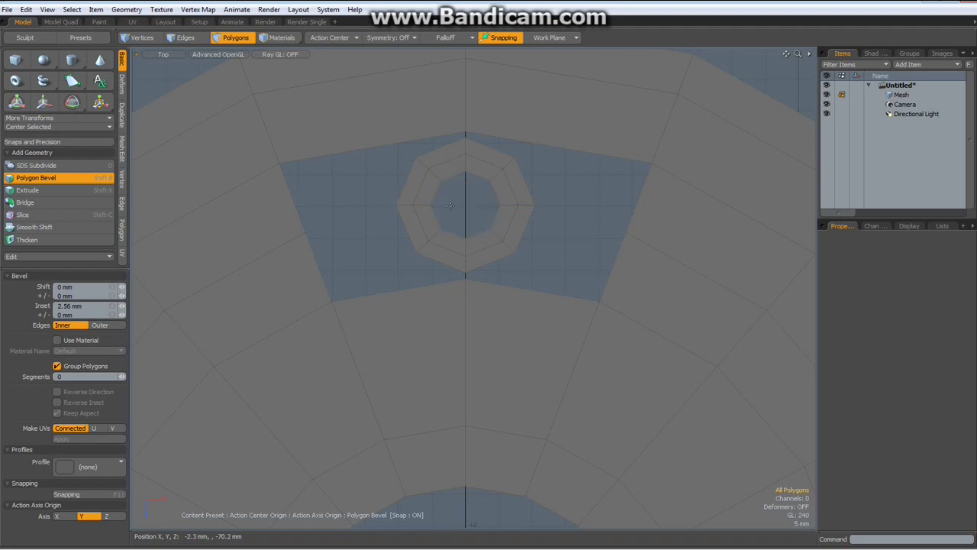
- Bridge the octagon's outer edge loop to the border of the surrounding opening with 1 segment
key(space)
key(2)
double_click(526, 185)
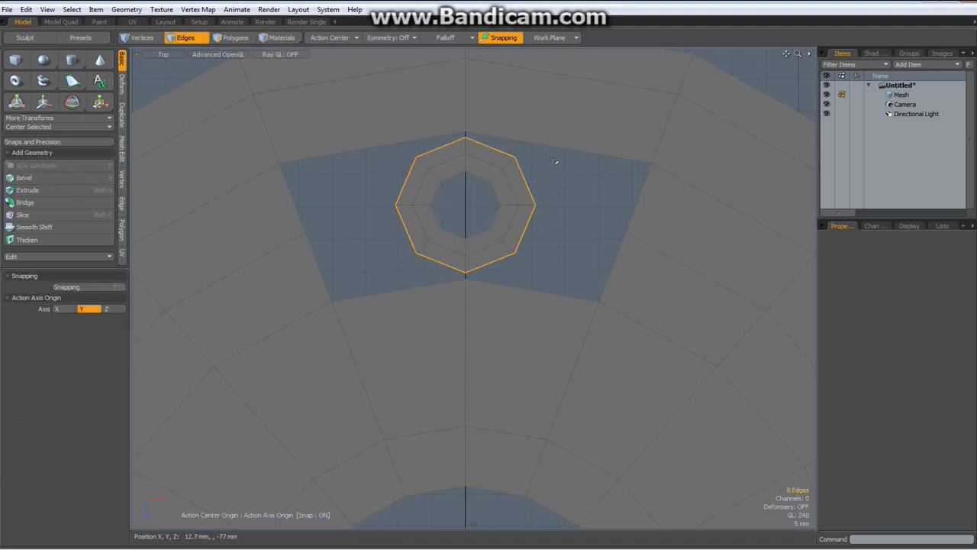
shift+double_click(559, 148)
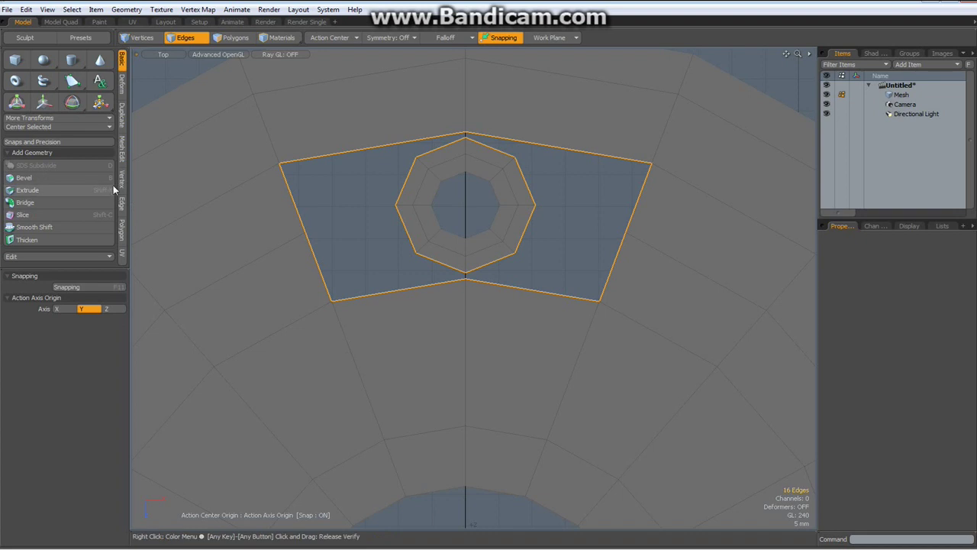
click(122, 203)
click(44, 117)
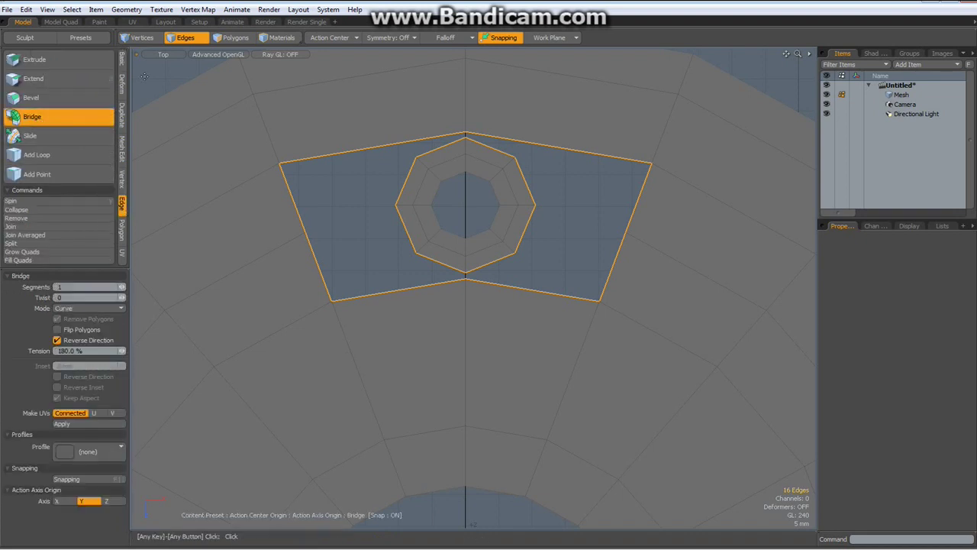
key(space)
- Keep only the six-wedge sector running clockwise from the wedge left of the small hole, deleting all other disc polygons
scroll(399, 322, down, 5)
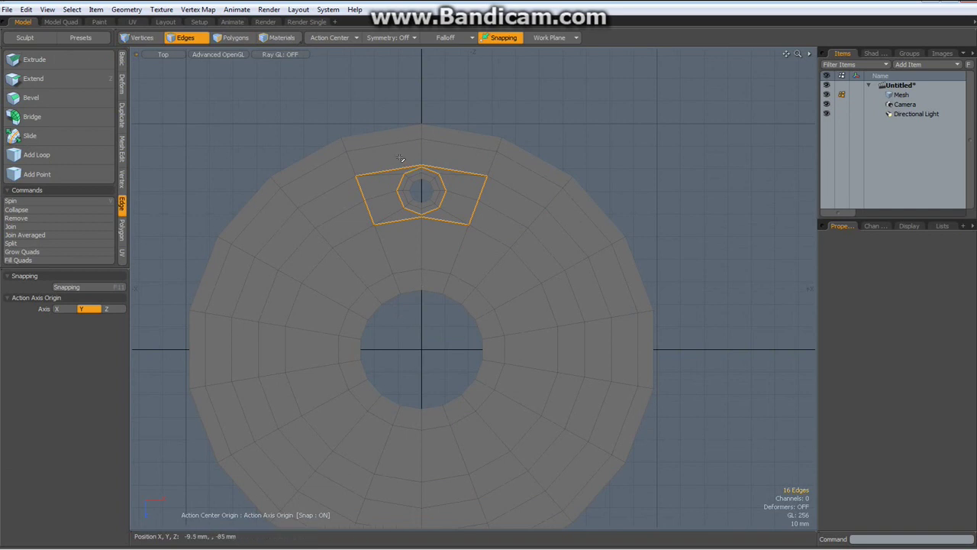
key(3)
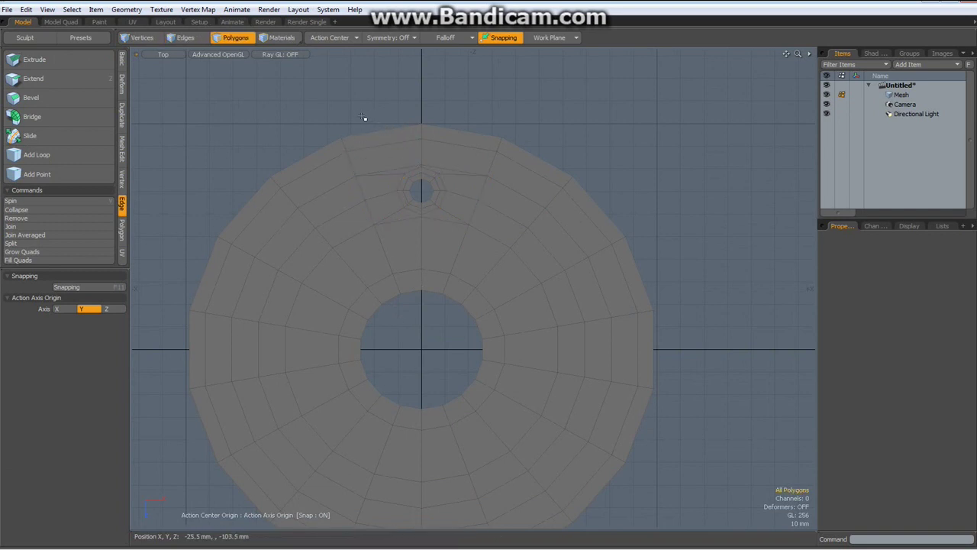
drag(345, 121, 513, 248)
ctrl+click(403, 217)
mouse_move(405, 191)
shift+mouse_down()
mouse_move(408, 298)
mouse_move(447, 201)
mouse_move(396, 132)
shift+mouse_up()
mouse_move(552, 142)
shift+mouse_down()
mouse_move(494, 221)
mouse_move(454, 305)
mouse_move(472, 308)
mouse_move(596, 208)
shift+mouse_up()
mouse_move(678, 279)
shift+mouse_down()
mouse_move(458, 327)
mouse_move(519, 338)
mouse_move(700, 332)
shift+mouse_up()
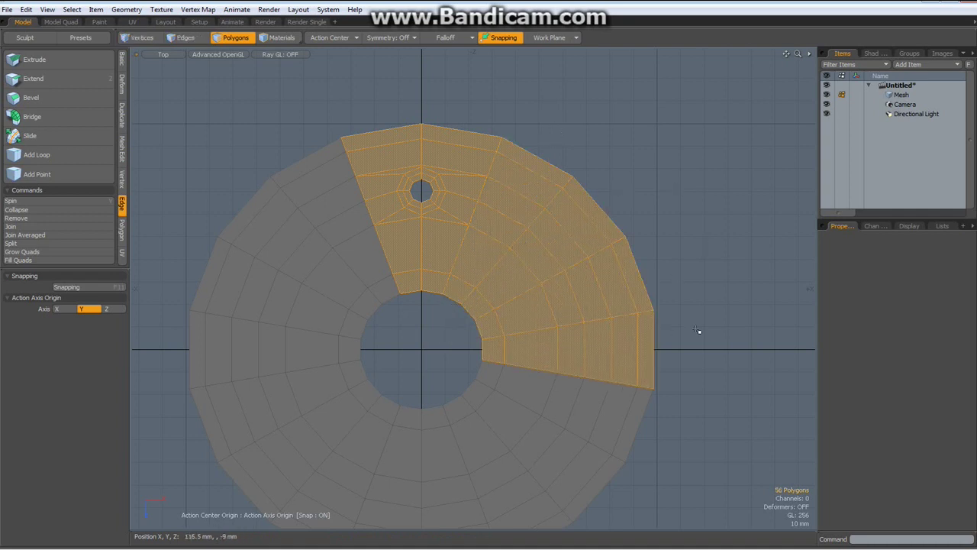
key(bracketleft)
key(Delete)
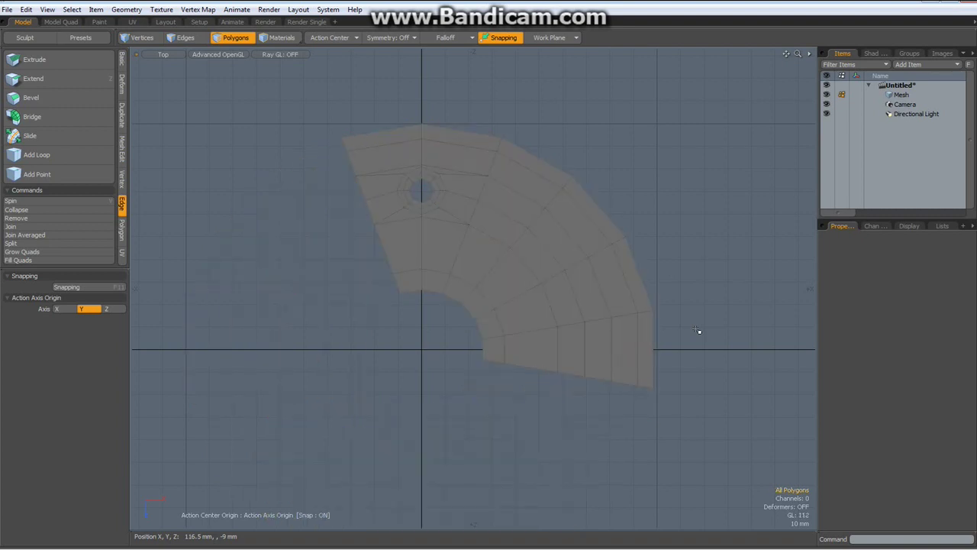
- Show the remaining disc sector in the Perspective view
scroll(624, 231, down, 2)
scroll(625, 228, up, 2)
key(ctrl+space)
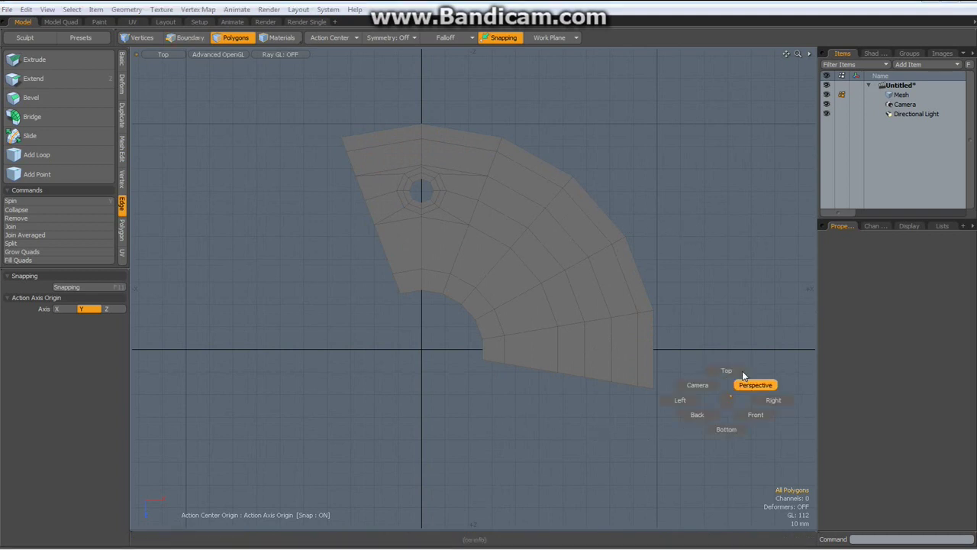
click(750, 386)
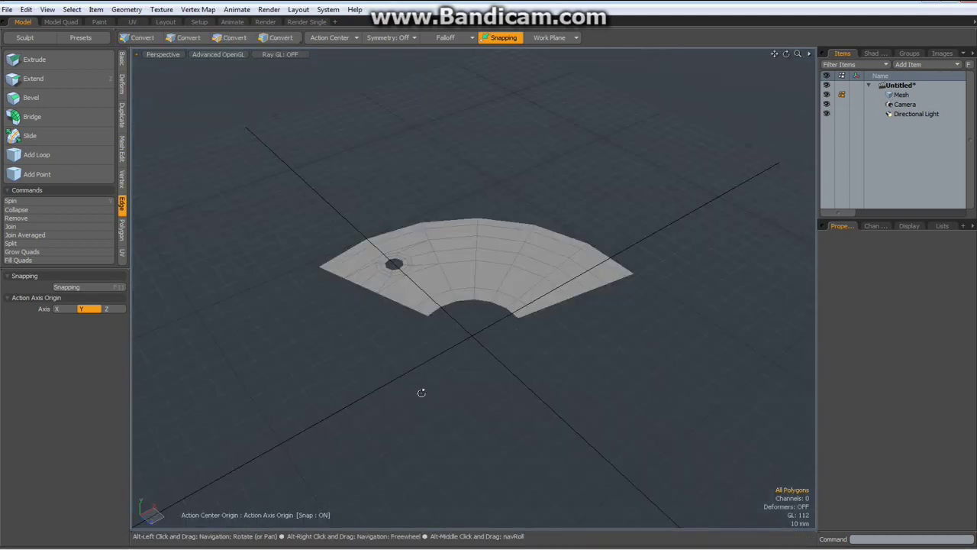
- Extrude all polygons of the flat disc sector upward by about 4.6 mm to give it thickness
alt+drag(436, 397, 426, 352)
key(3)
scroll(436, 273, up, 3)
double_click(447, 297)
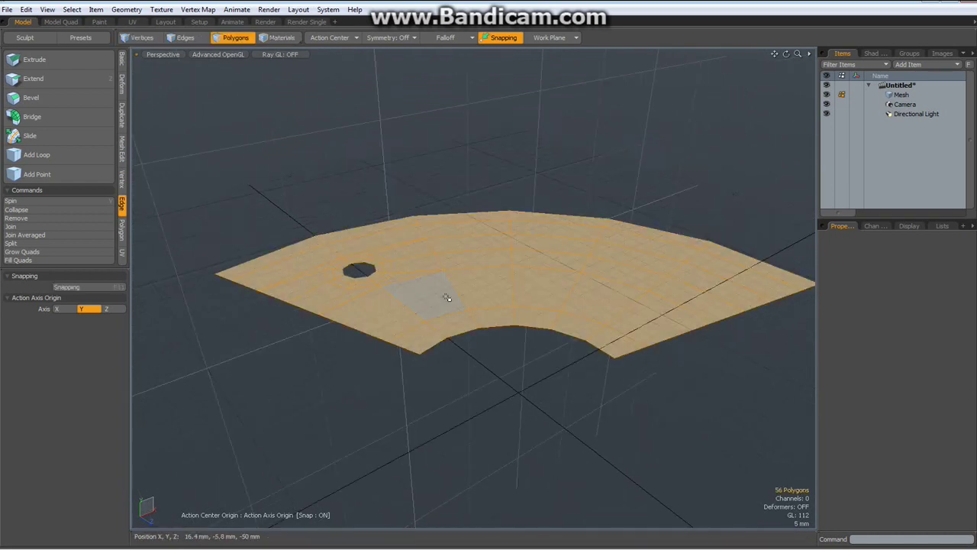
key(shift+x)
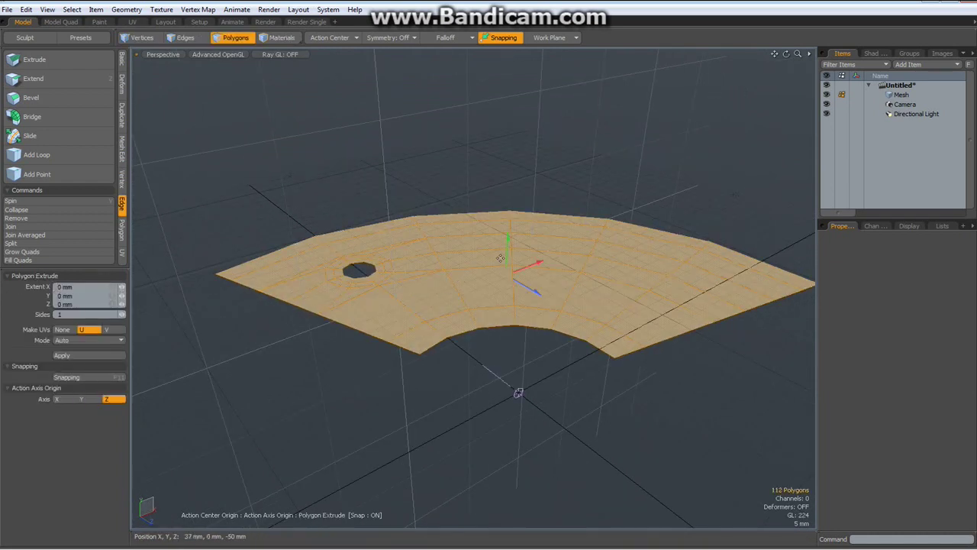
drag(510, 239, 511, 252)
key(space)
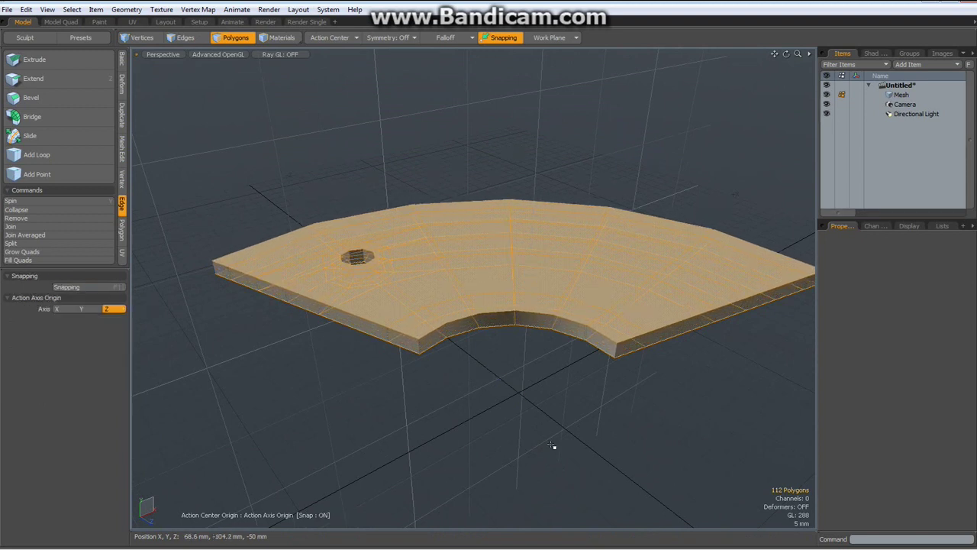
- Delete the polygons on the sector's underside in the Front view and return to the Perspective view
key(KP_2)
scroll(573, 358, down, 3)
alt+drag(593, 412, 408, 381)
right_drag(269, 309, 669, 355)
click(668, 355)
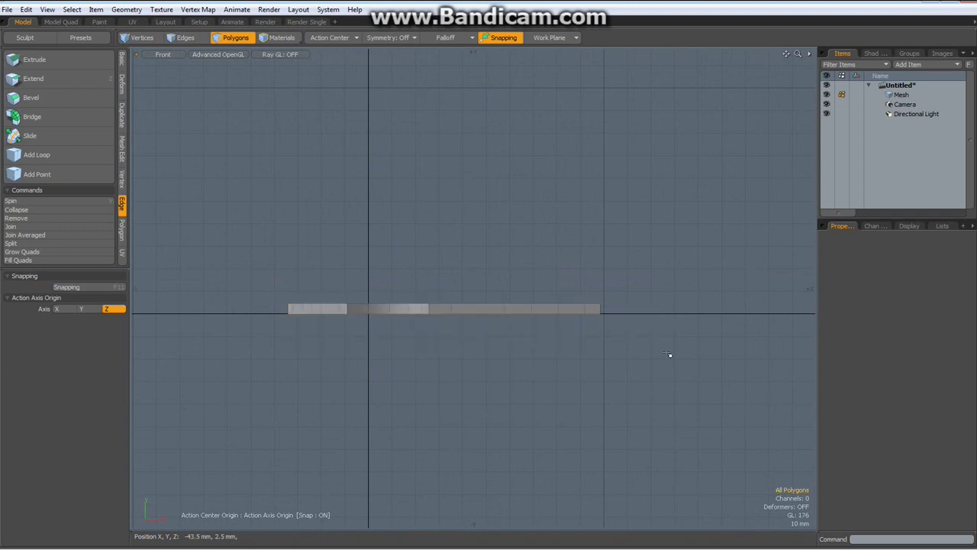
key(ctrl+space)
click(703, 333)
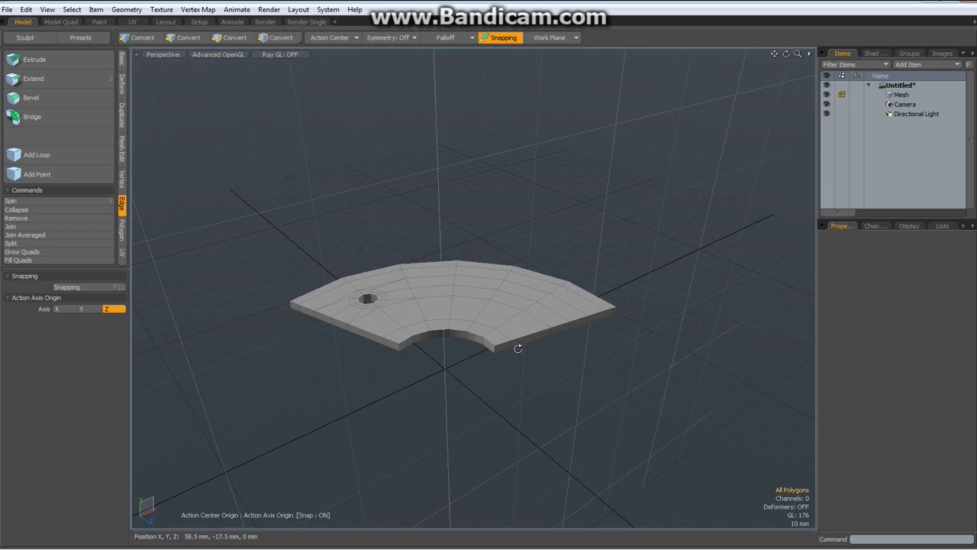
alt+drag(349, 306, 367, 336)
scroll(369, 328, up, 2)
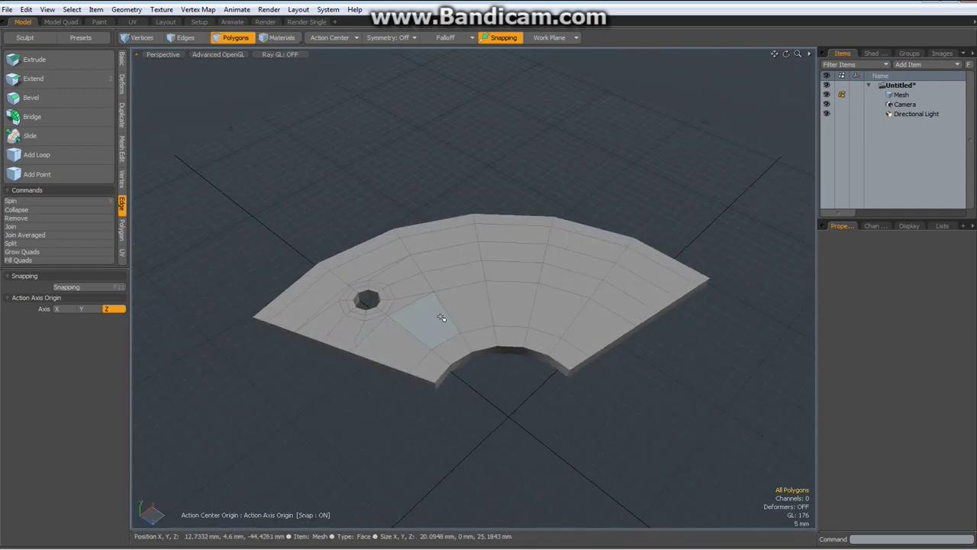
mouse_move(436, 365)
mouse_down()
mouse_move(461, 349)
mouse_move(577, 351)
mouse_up()
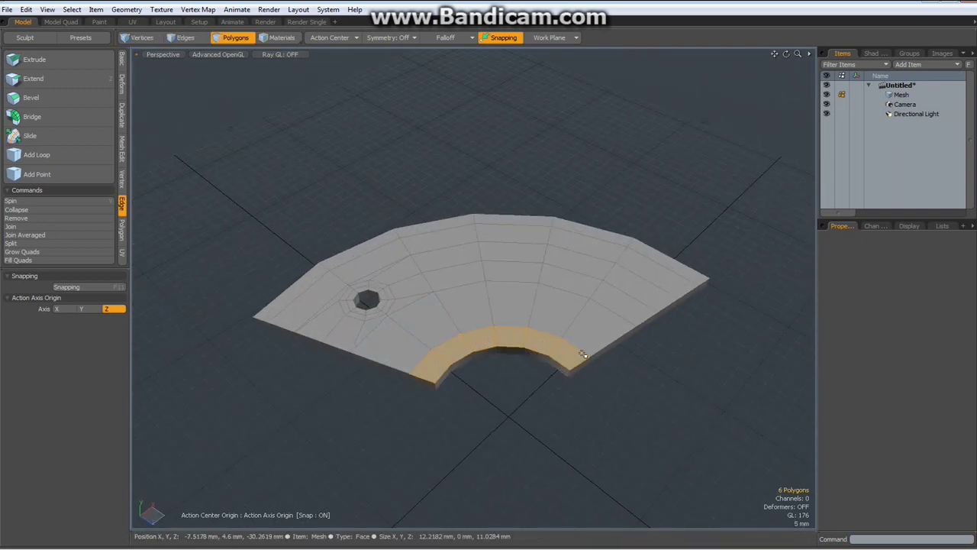
scroll(321, 277, up, 2)
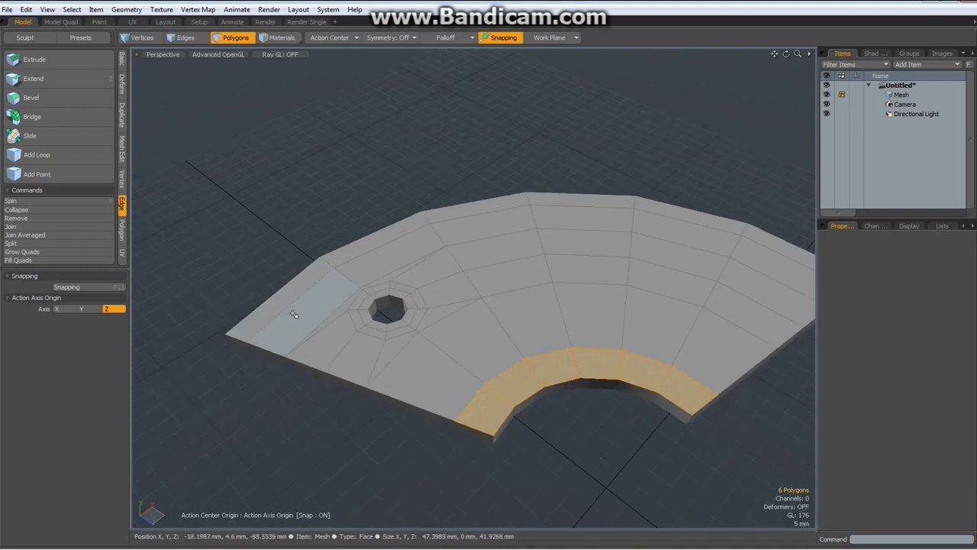
mouse_move(398, 256)
shift+mouse_down()
mouse_move(504, 226)
mouse_move(622, 211)
shift+mouse_up()
click(575, 431)
- Extrude the top's three outer bands, the adjoining polygon and rings around the small hole, and the innermost band upward by 4.4 mm
mouse_move(408, 253)
mouse_down()
mouse_move(477, 232)
mouse_move(585, 222)
mouse_move(661, 231)
mouse_up()
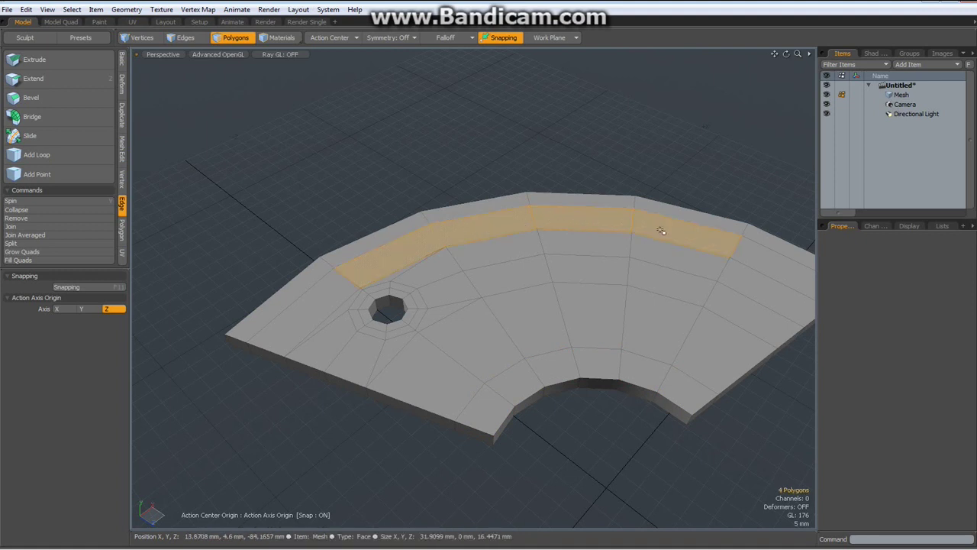
key(l)
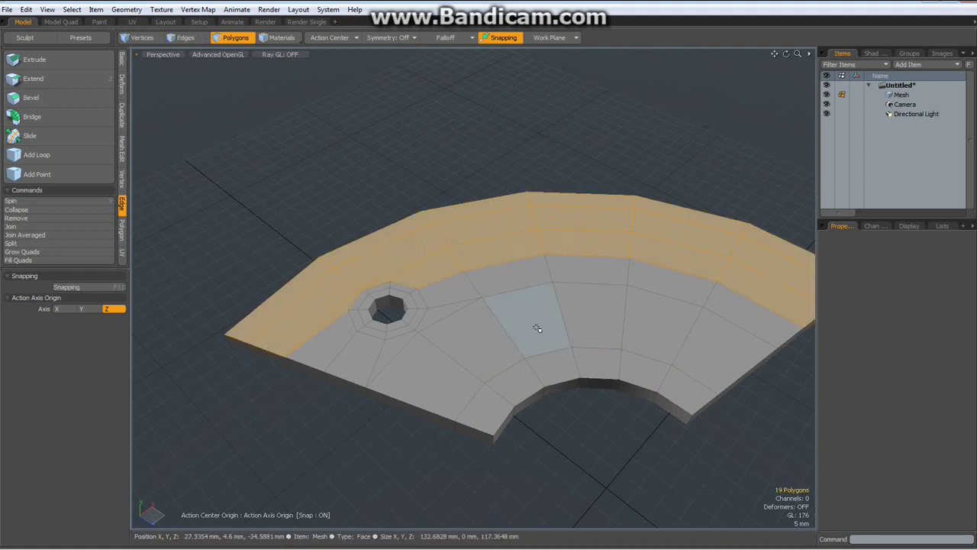
shift+click(333, 342)
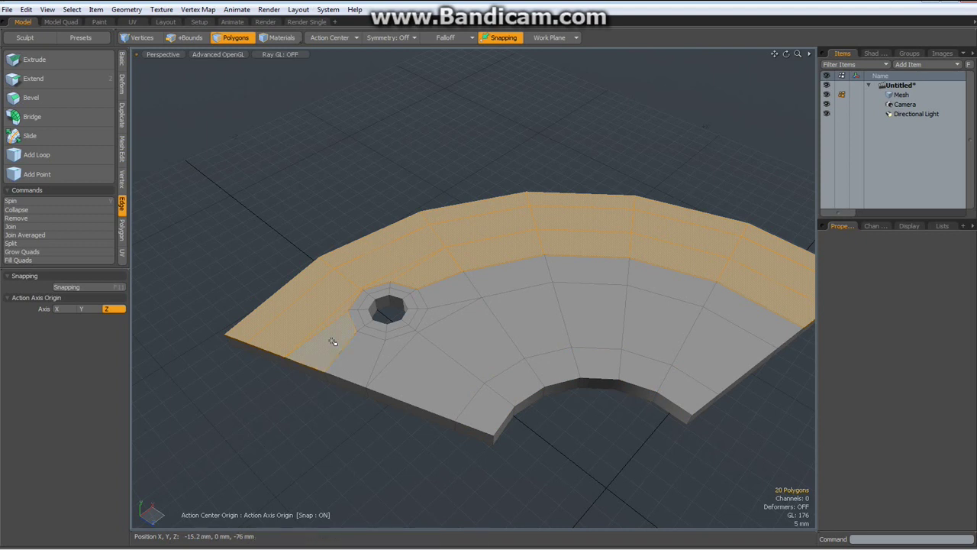
scroll(391, 328, up, 3)
shift+click(326, 310)
shift+drag(326, 306, 365, 254)
mouse_move(439, 250)
shift+mouse_down()
mouse_move(445, 308)
mouse_move(407, 332)
mouse_move(340, 303)
shift+mouse_up()
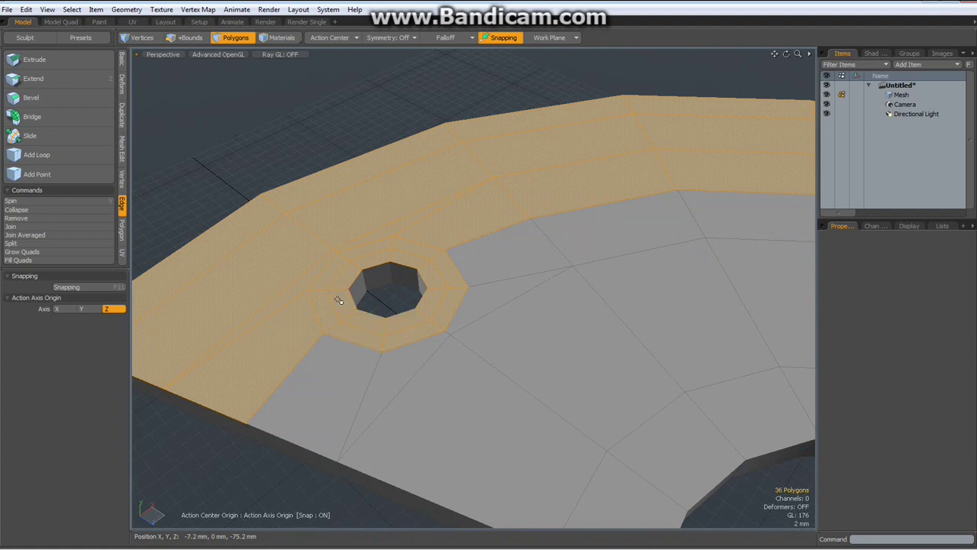
scroll(338, 299, down, 5)
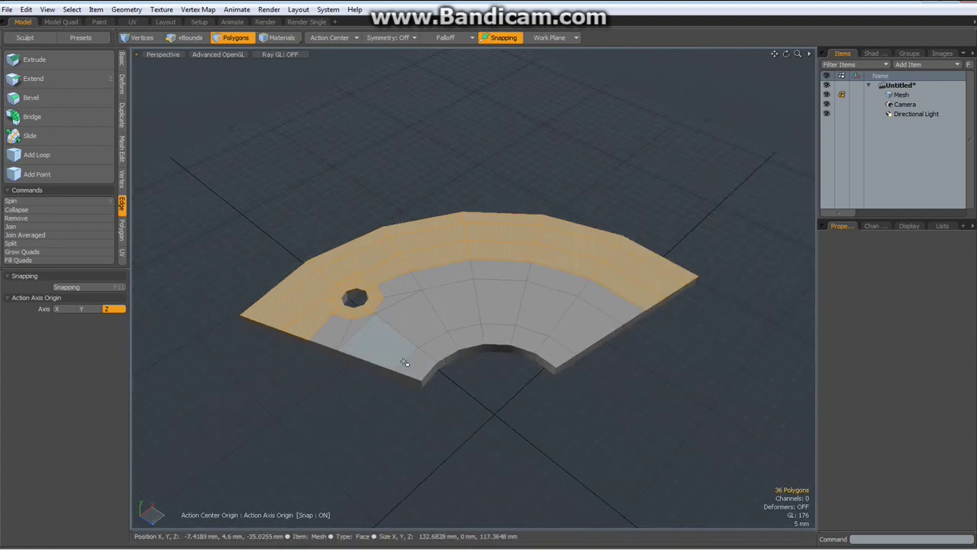
mouse_move(406, 361)
shift+mouse_down()
mouse_move(465, 335)
mouse_move(535, 340)
mouse_move(557, 358)
shift+mouse_up()
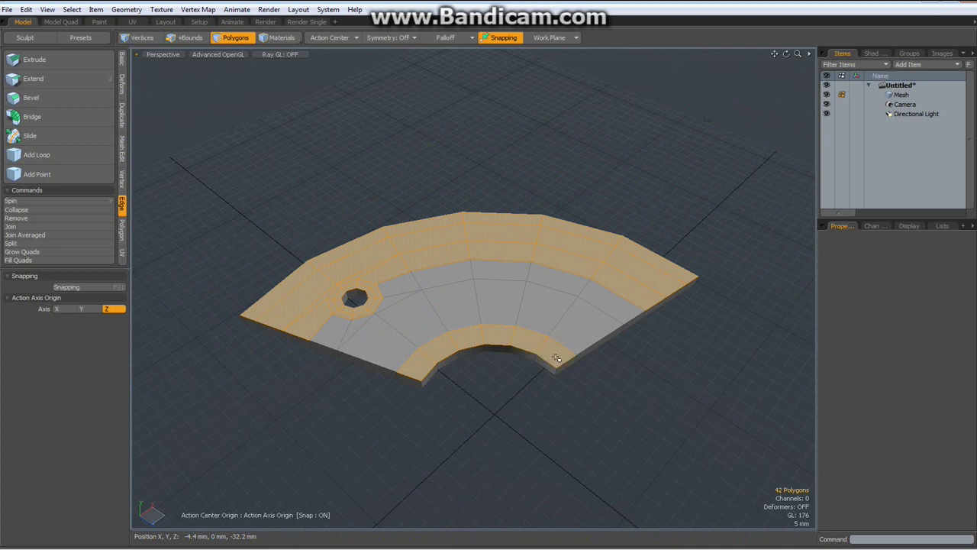
key(shift+x)
alt+drag(519, 463, 518, 428)
drag(472, 255, 472, 235)
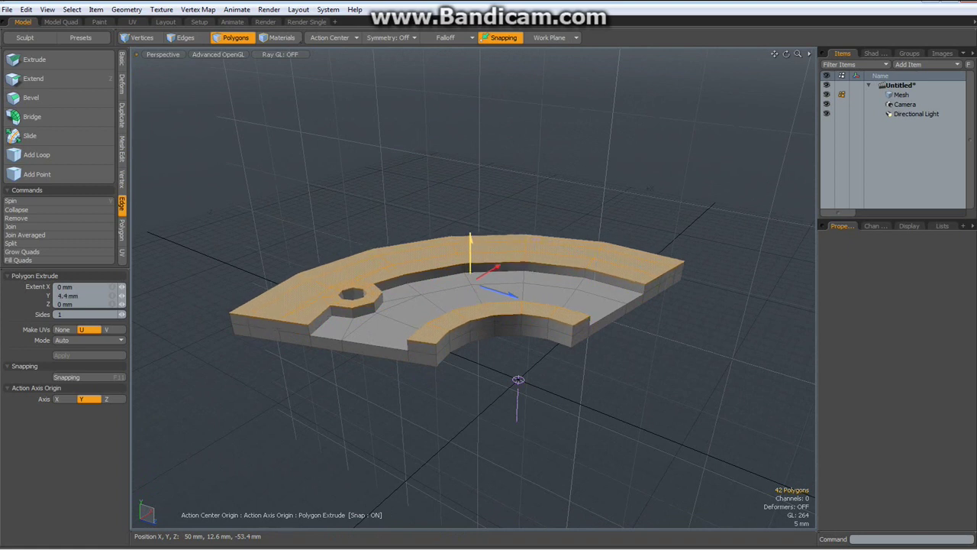
key(q)
click(312, 406)
- Extrude the ring directly around the small hole and the outermost band of the top upward by 2.6 mm
alt+drag(313, 336, 310, 386)
scroll(354, 305, up, 3)
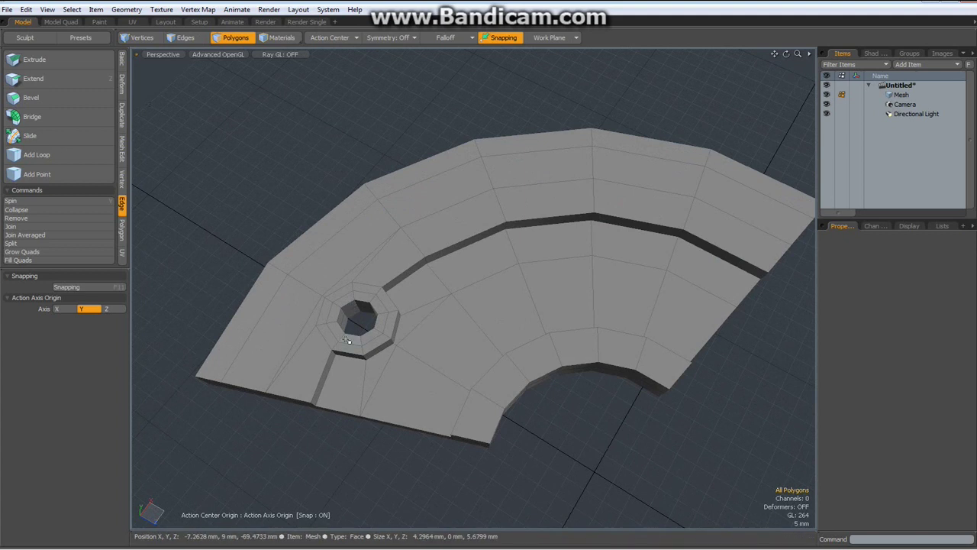
drag(354, 339, 333, 329)
shift+click(341, 303)
key(l)
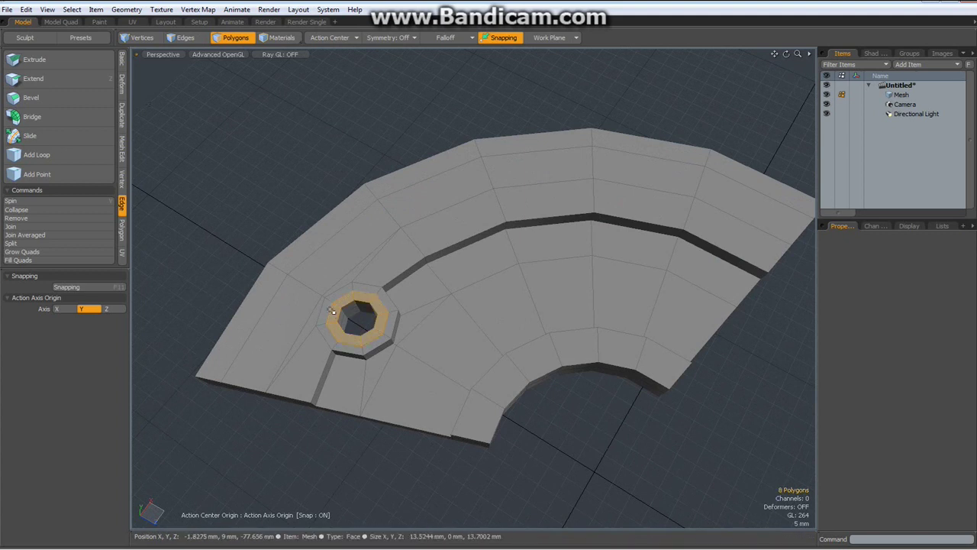
shift+click(247, 327)
shift+click(320, 246)
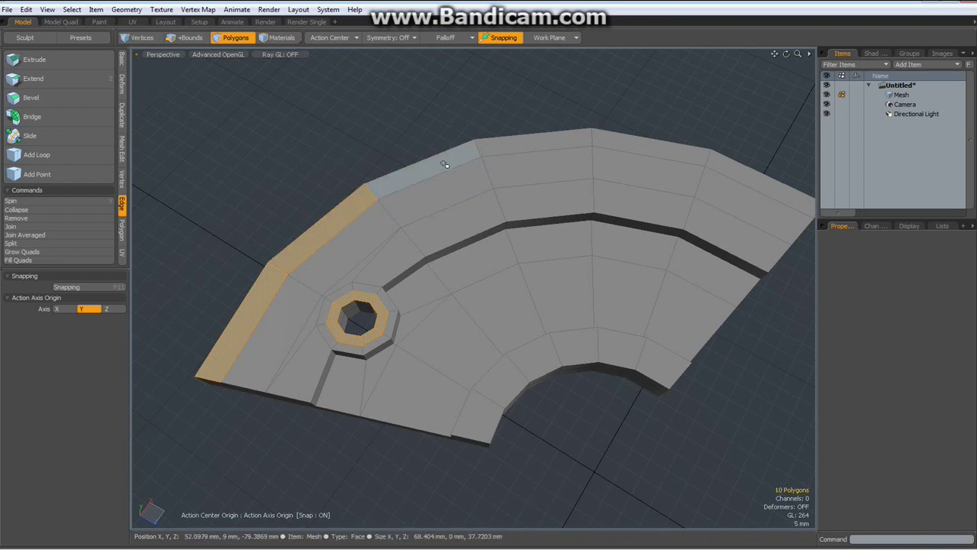
key(Up)
key(Up)
key(Up)
key(Up)
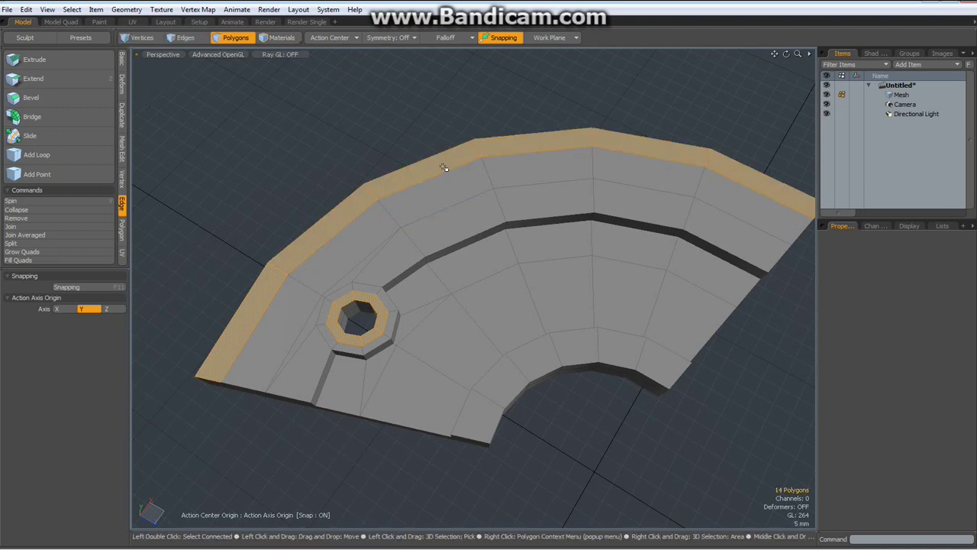
alt+drag(443, 167, 519, 219)
key(shift+x)
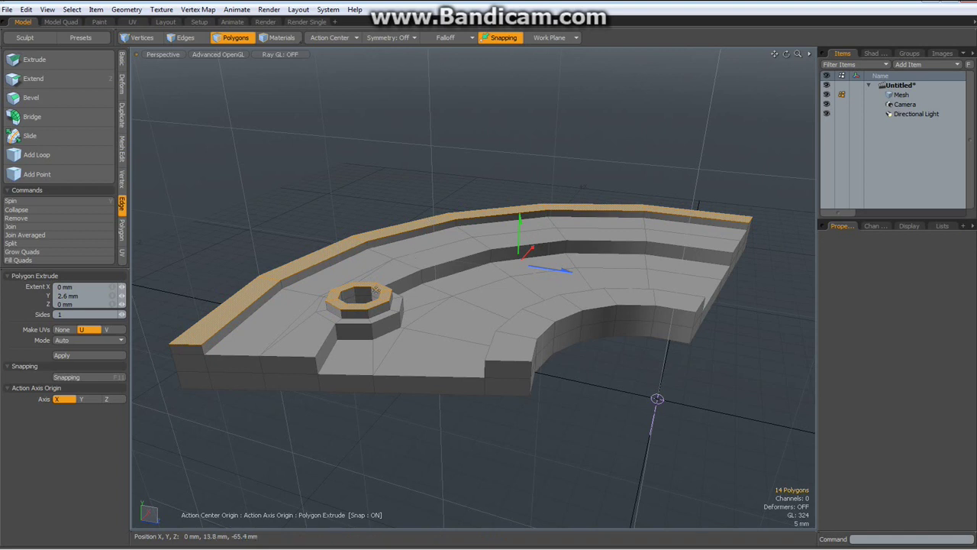
shift+drag(315, 284, 312, 283)
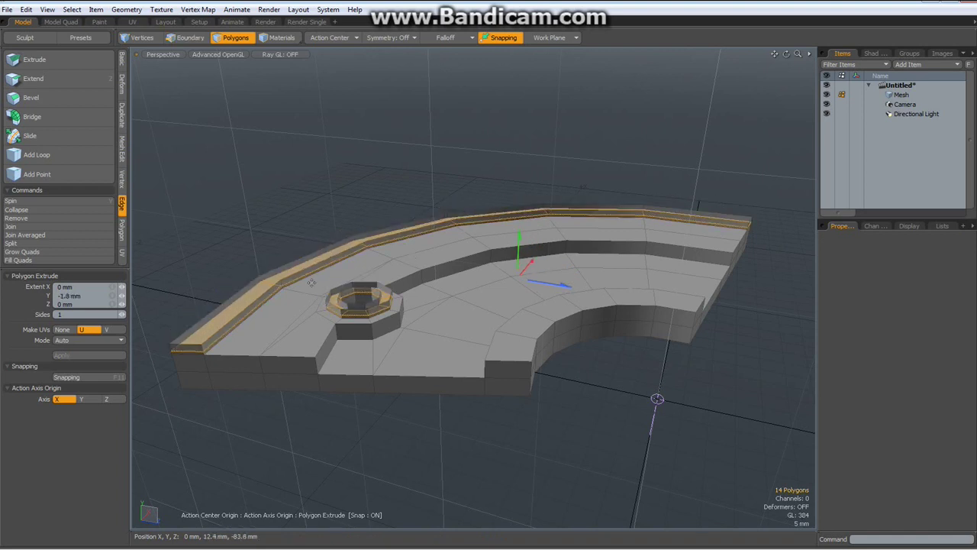
key(ctrl+z)
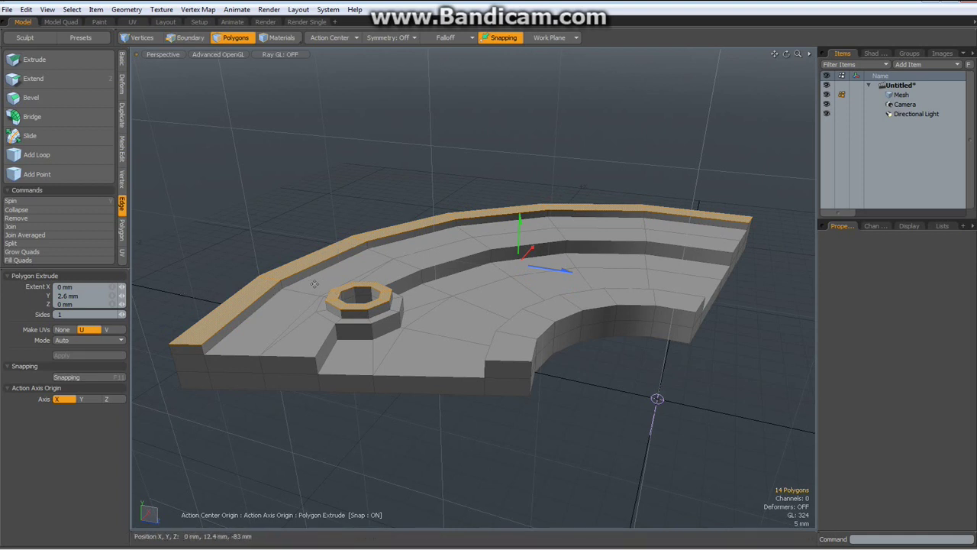
- Raise only the top polygons of the outer rim by 4 mm, leaving out the small hole's ring
right_drag(311, 281, 468, 329)
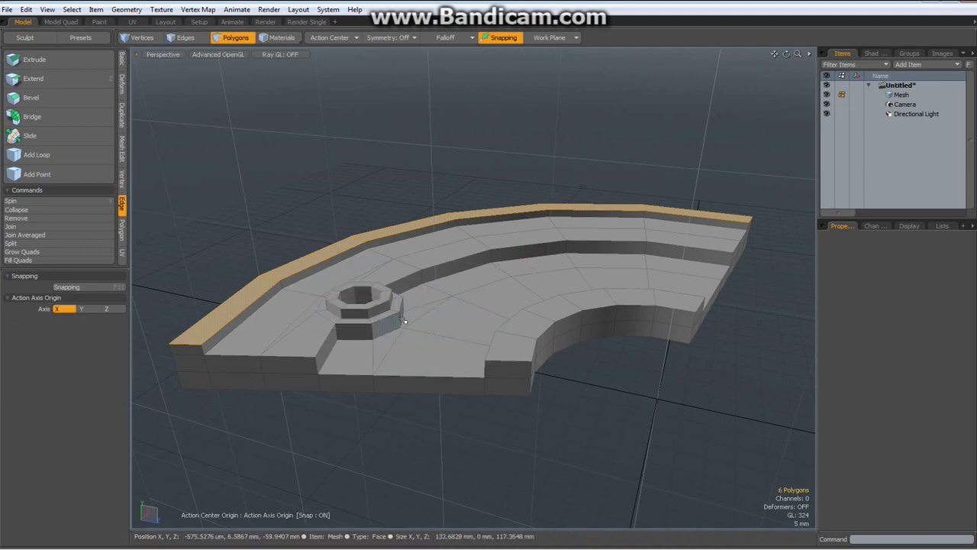
key(y)
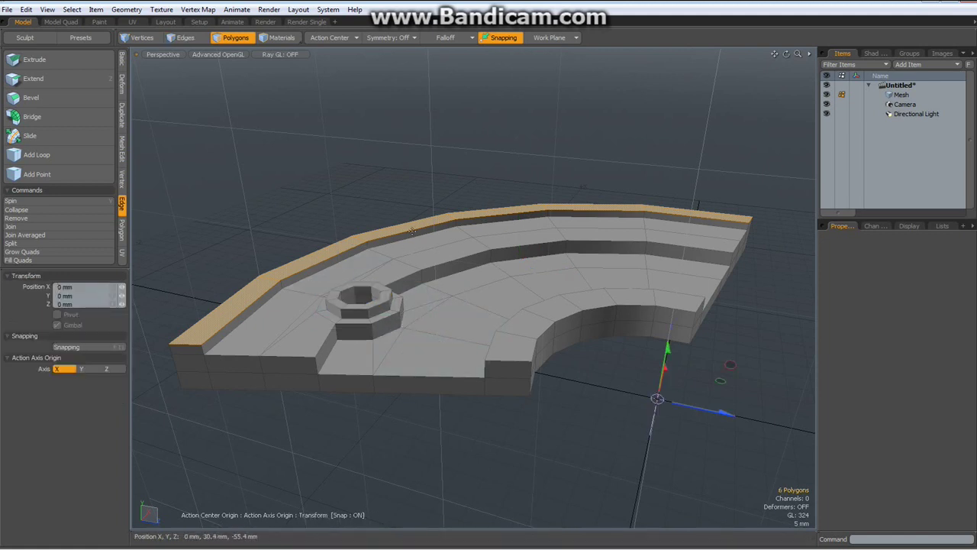
drag(660, 398, 659, 384)
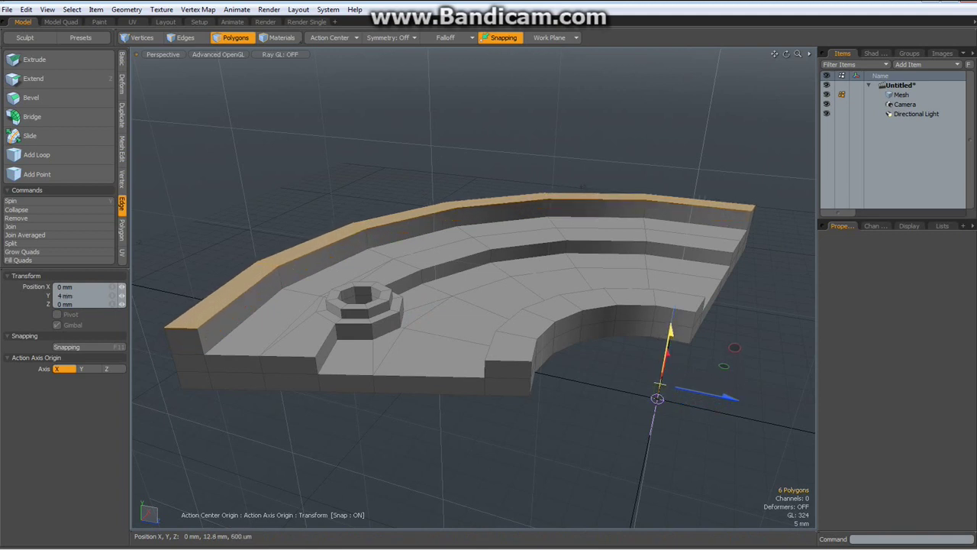
key(space)
click(512, 443)
- Delete all polygons on the sector's two radial end faces
alt+drag(504, 458, 529, 443)
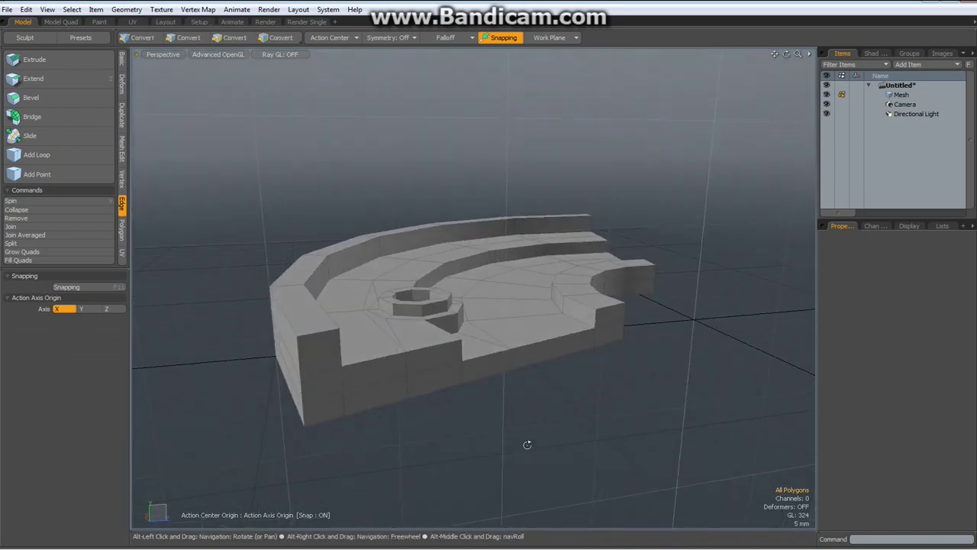
mouse_move(321, 358)
mouse_down()
mouse_move(323, 396)
mouse_move(436, 359)
mouse_move(371, 371)
mouse_move(531, 363)
mouse_up()
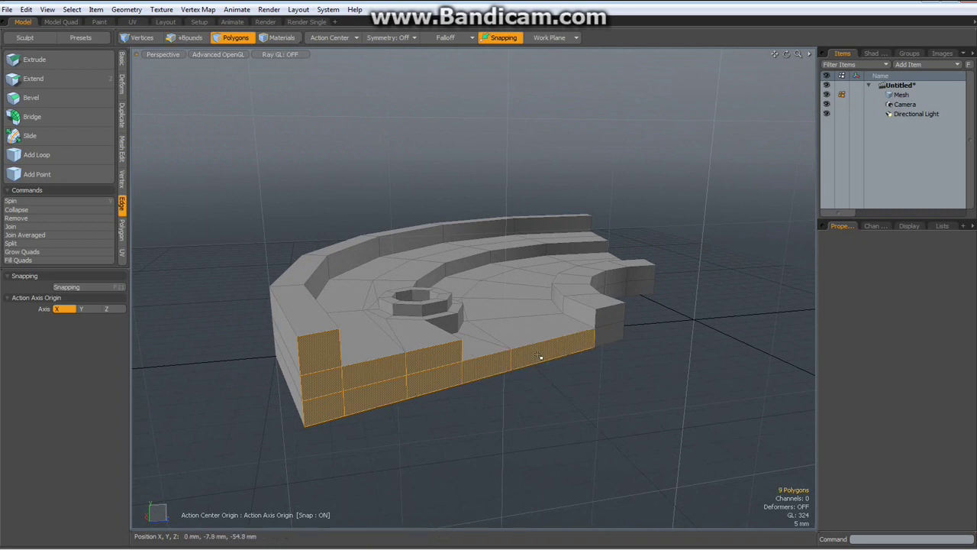
mouse_move(599, 343)
mouse_down()
mouse_move(613, 320)
mouse_move(437, 323)
mouse_up()
key(Delete)
alt+shift+drag(708, 419, 536, 387)
mouse_move(316, 300)
mouse_down()
mouse_move(317, 312)
mouse_move(425, 319)
mouse_move(695, 324)
mouse_move(724, 273)
mouse_up()
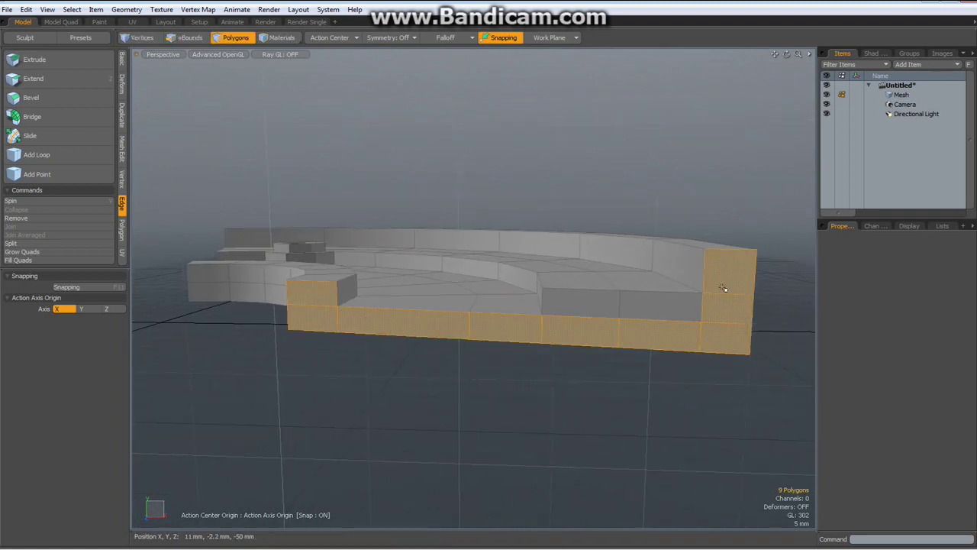
key(Delete)
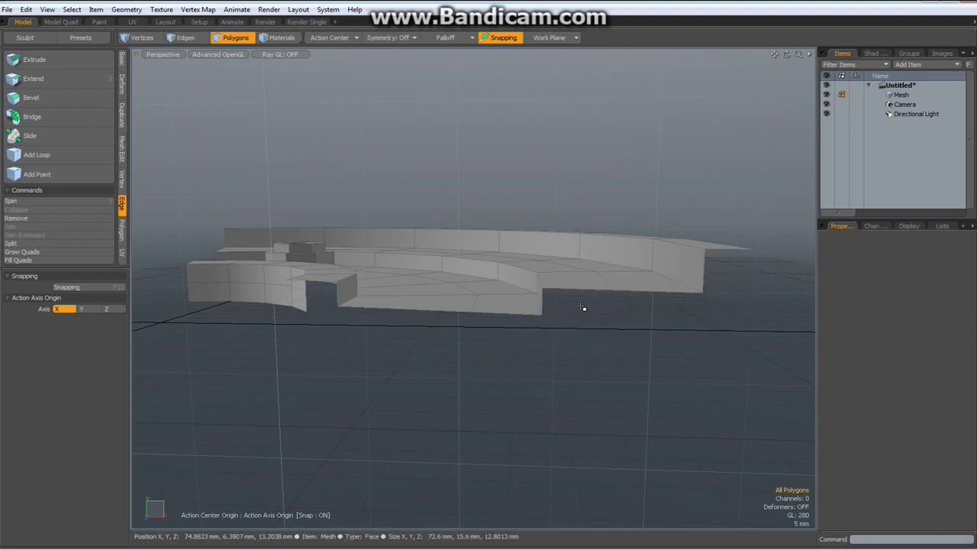
- Move the middle edge loop on the wall of the central hole up to just below the wall's upper edge
alt+drag(582, 307, 472, 305)
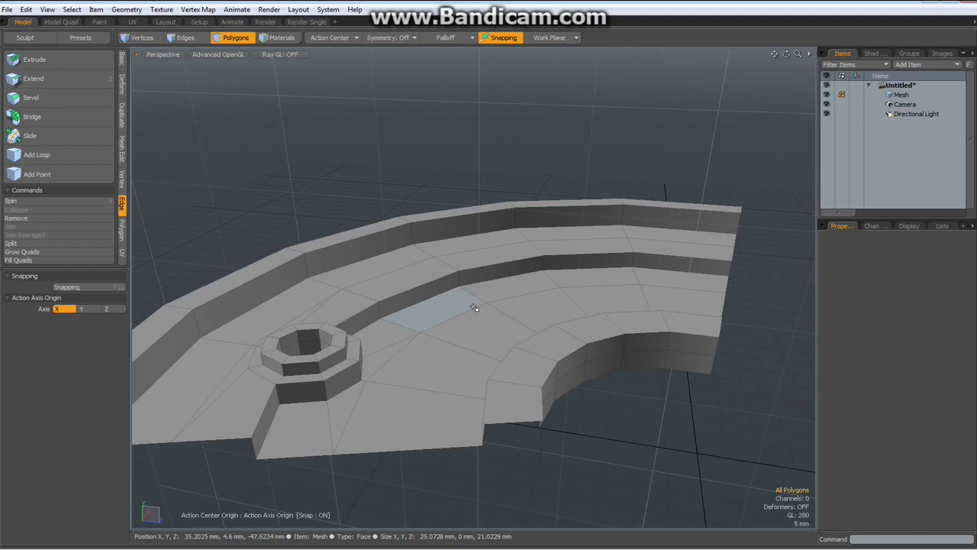
key(2)
double_click(595, 359)
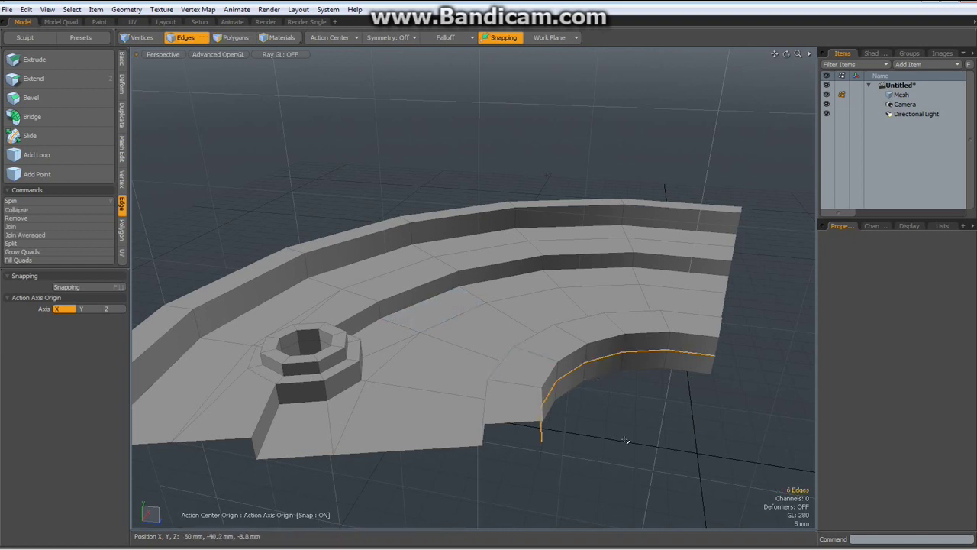
key(w)
drag(712, 391, 717, 372)
key(q)
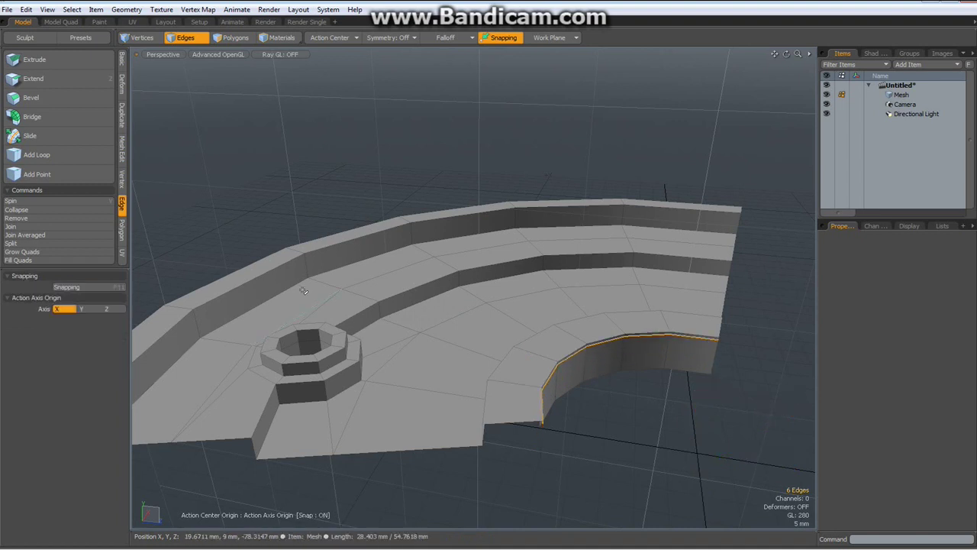
- Raise the middle edge loop inside the small hole by 2.3 mm with the automatic action center, and remove the lower loop on its wall
scroll(264, 305, up, 5)
double_click(378, 390)
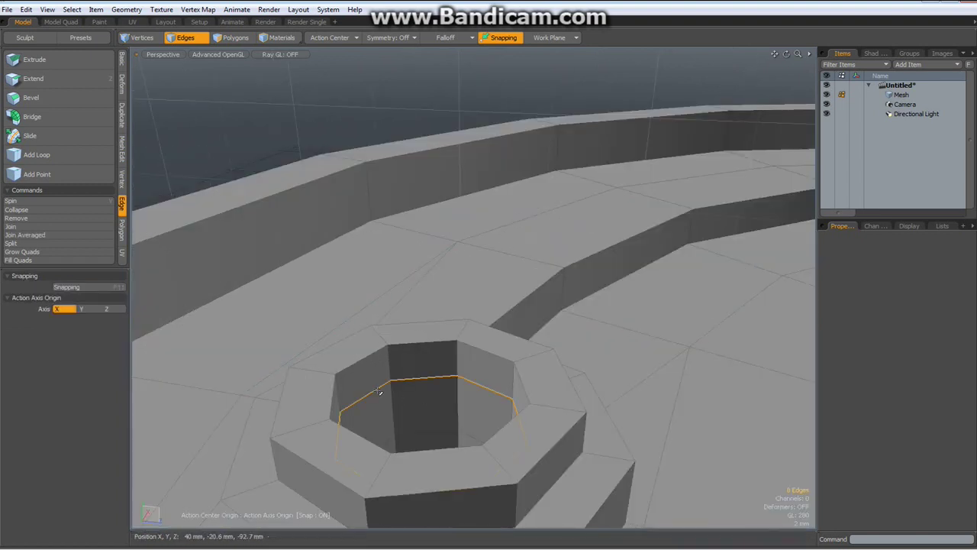
key(w)
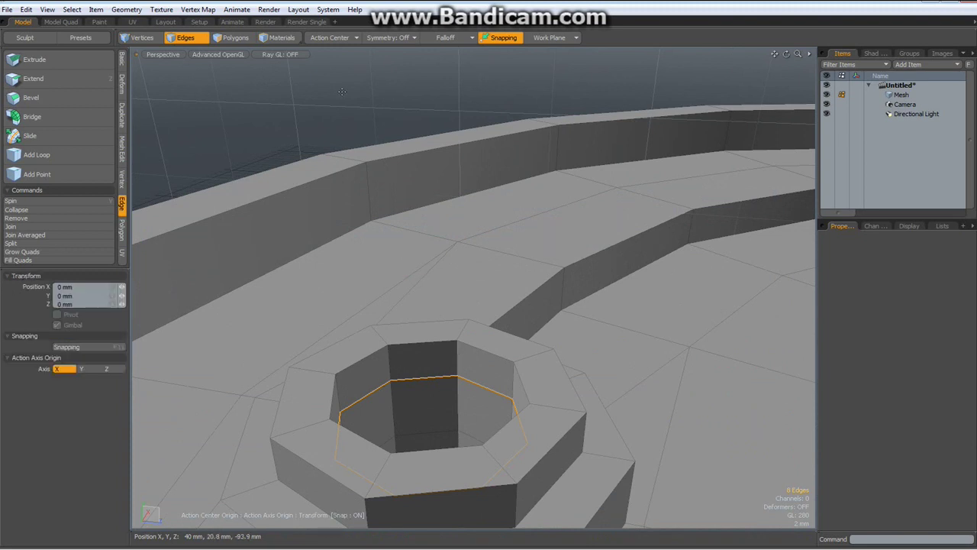
click(335, 38)
click(334, 38)
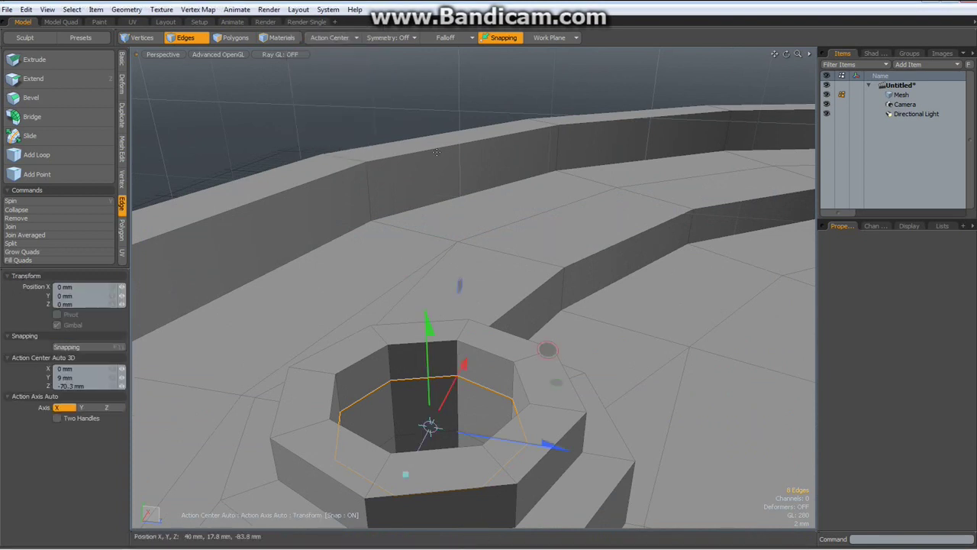
drag(426, 328, 425, 281)
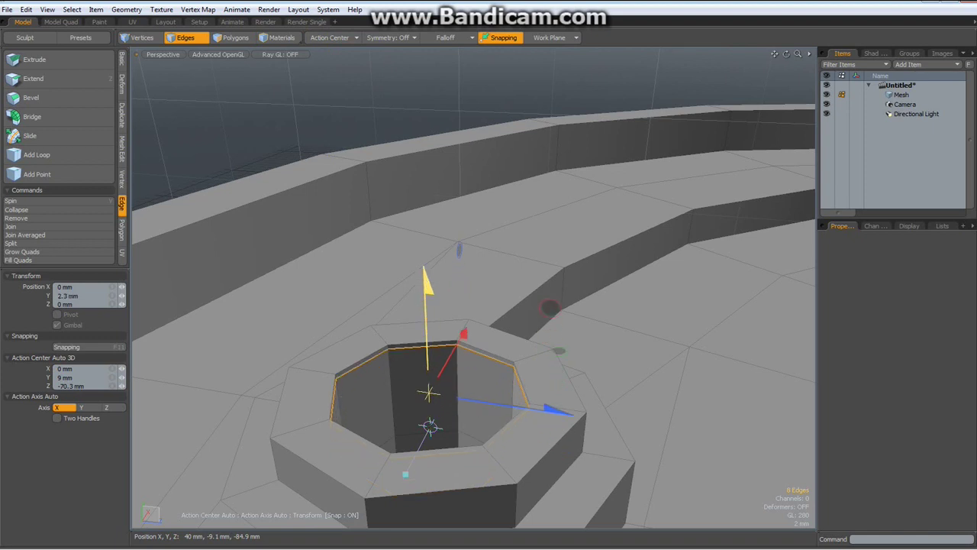
key(space)
double_click(425, 435)
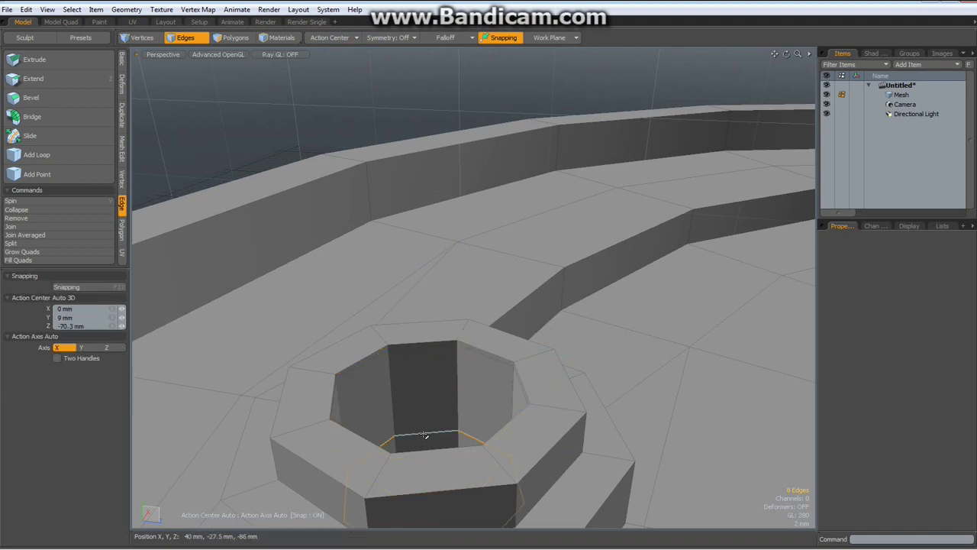
key(BackSpace)
- Loop-slice the top face of the raised band around the central hole with two loops in Symmetry mode at 5%
scroll(446, 443, down, 5)
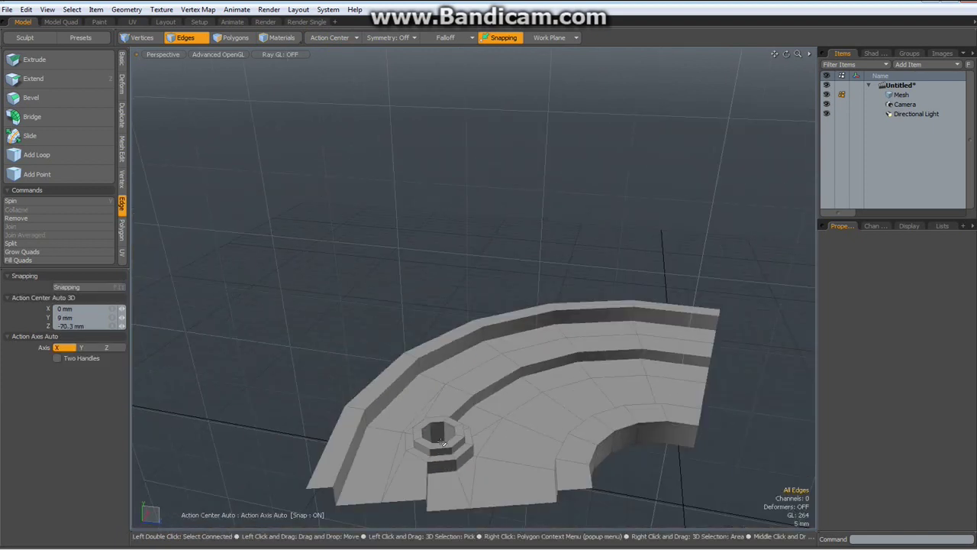
alt+drag(572, 472, 530, 401)
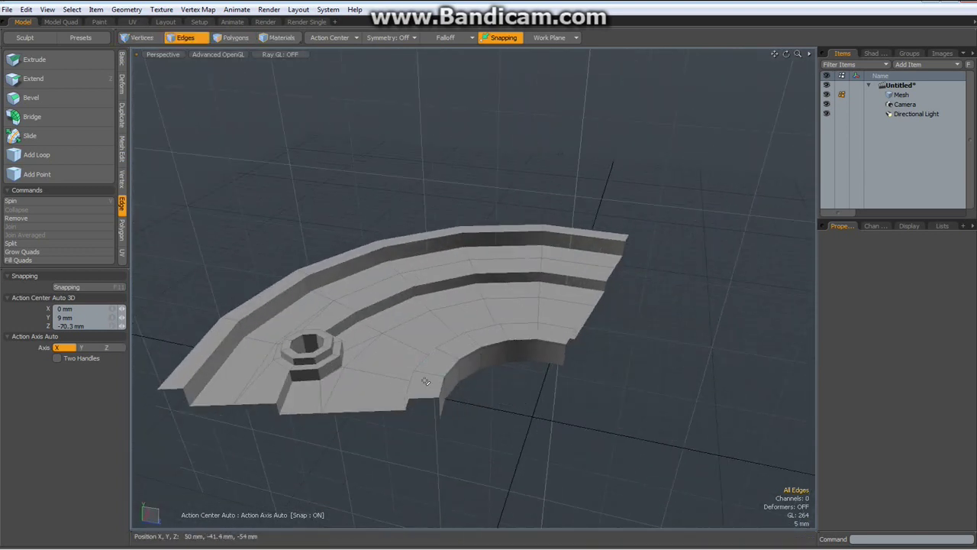
key(alt+c)
click(443, 358)
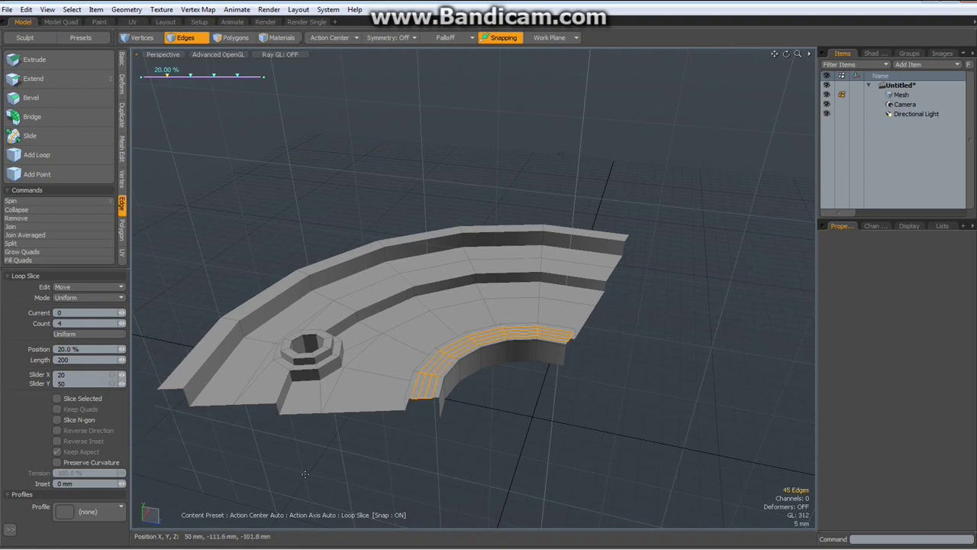
click(120, 324)
click(121, 298)
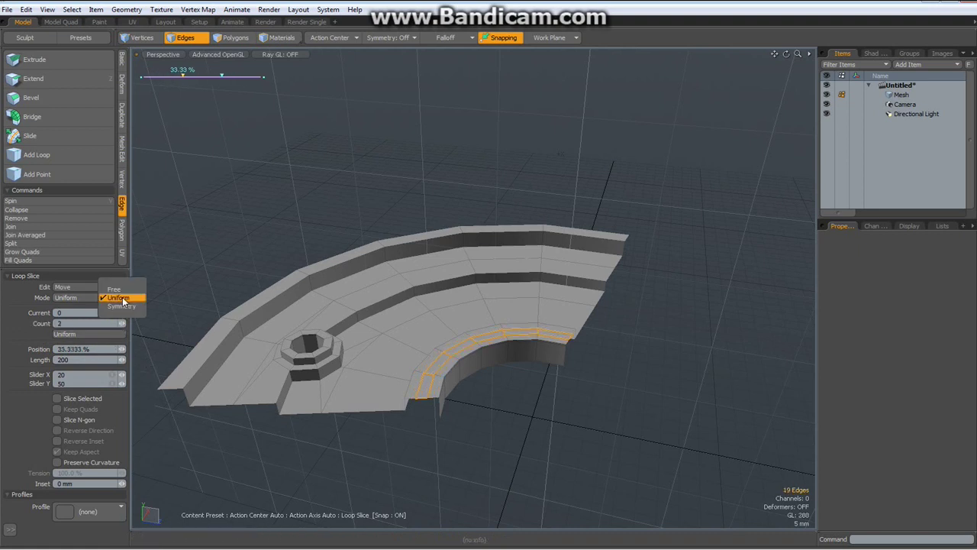
click(122, 305)
scroll(439, 439, up, 5)
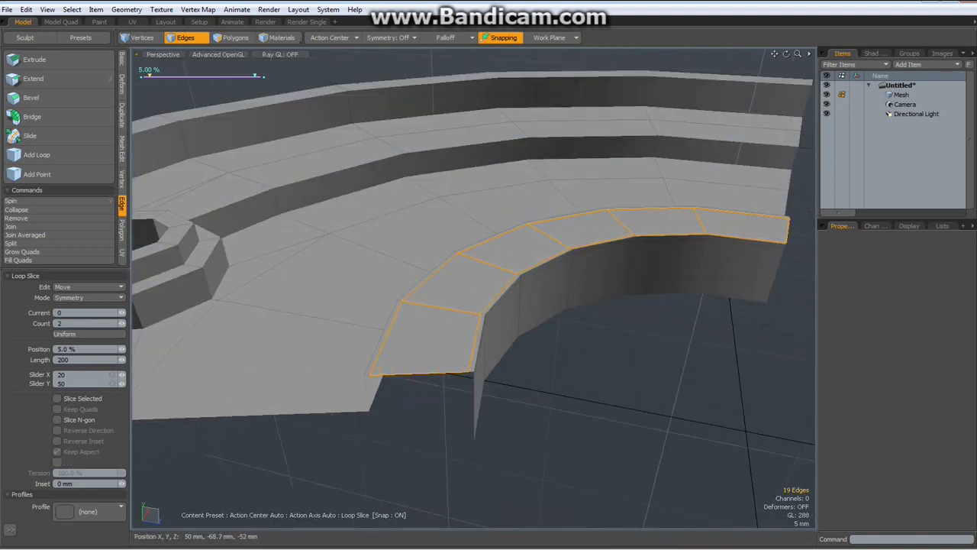
key(space)
click(468, 468)
- Scale the outer foot edge of the raised band around the central hole to 113.5% in X and Z about the origin
alt+drag(450, 466, 422, 467)
double_click(599, 367)
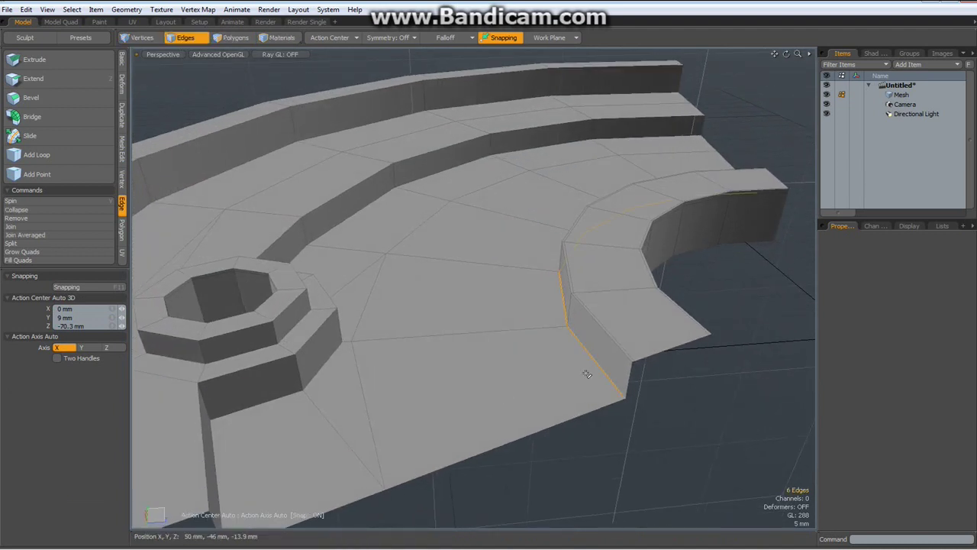
click(329, 38)
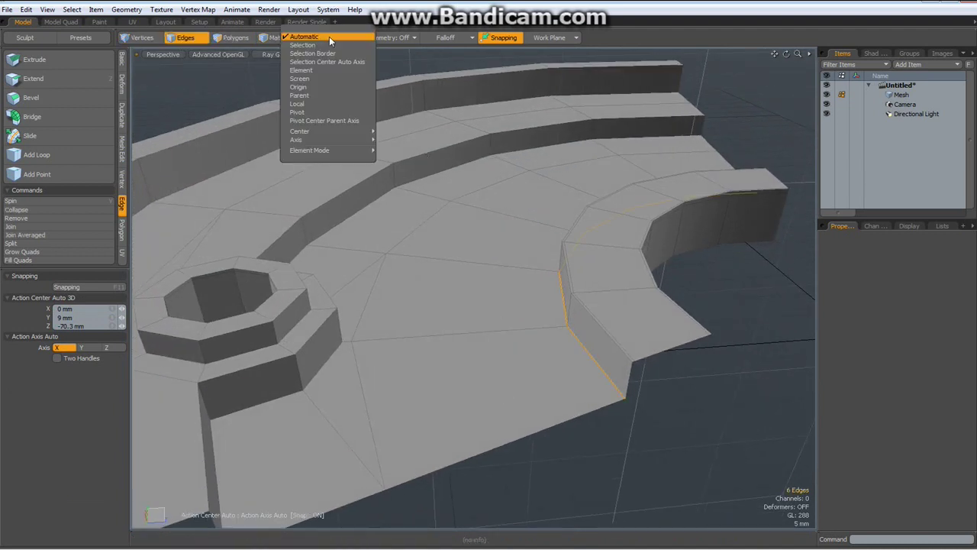
click(312, 88)
key(r)
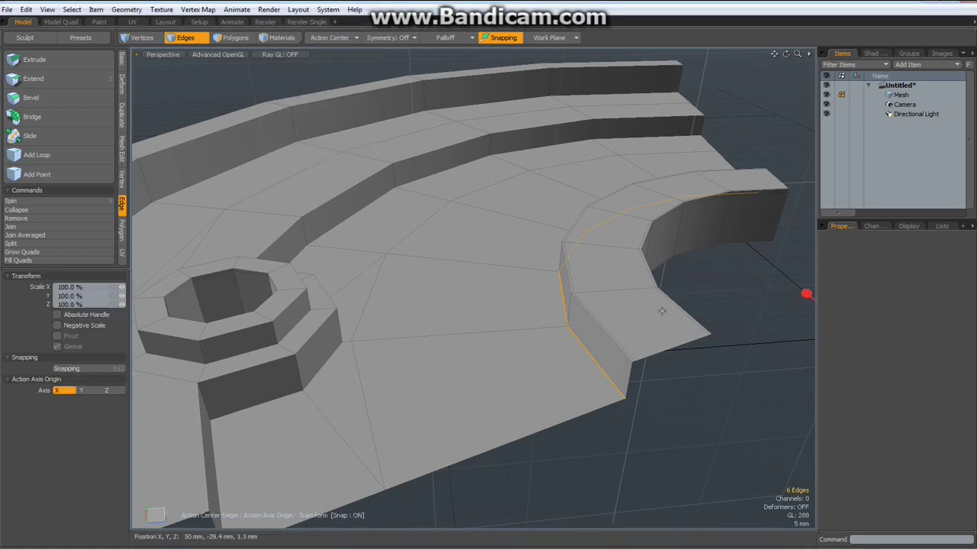
scroll(662, 311, down, 5)
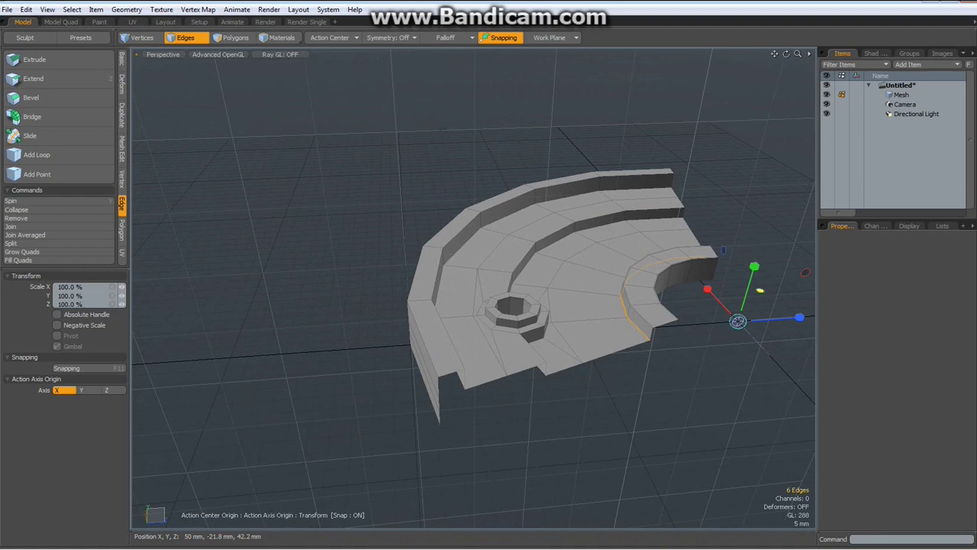
drag(760, 290, 777, 290)
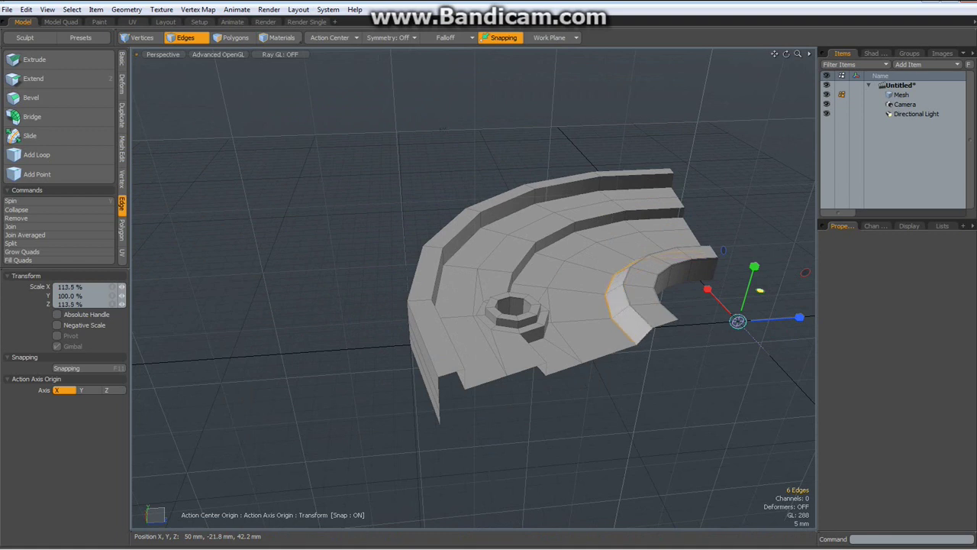
key(space)
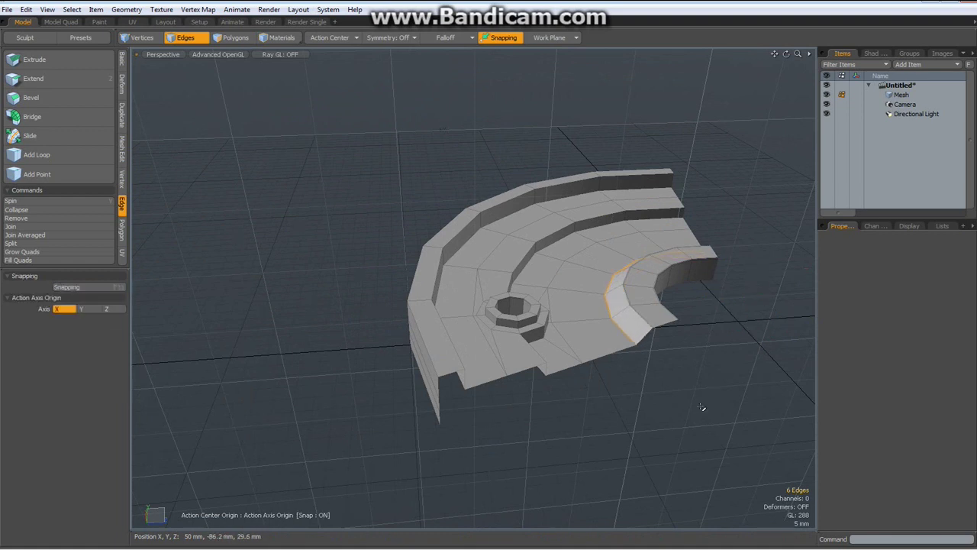
click(702, 408)
- Loop-slice the sloped face of the central band with two symmetric loops at 3% and add an edge loop just outside the slope's foot
scroll(641, 390, up, 5)
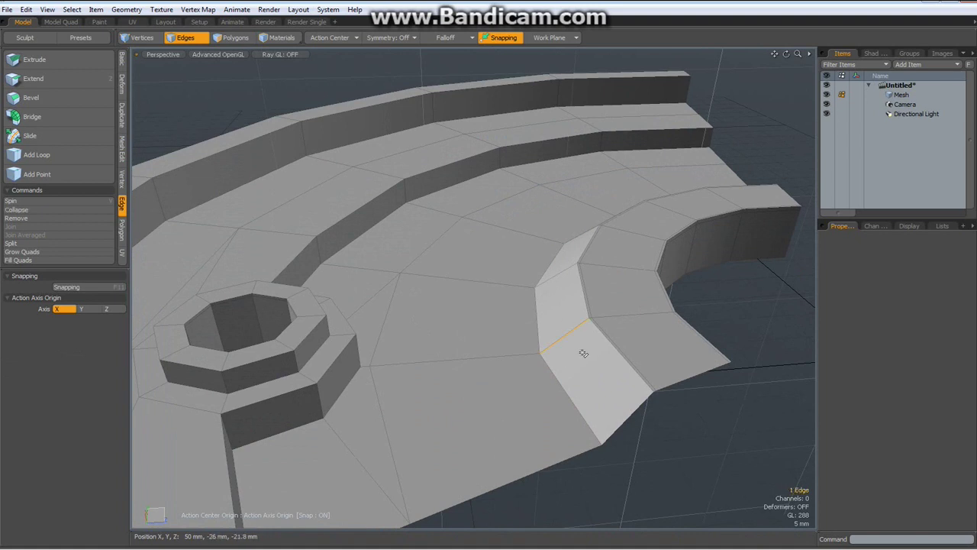
key(alt+c)
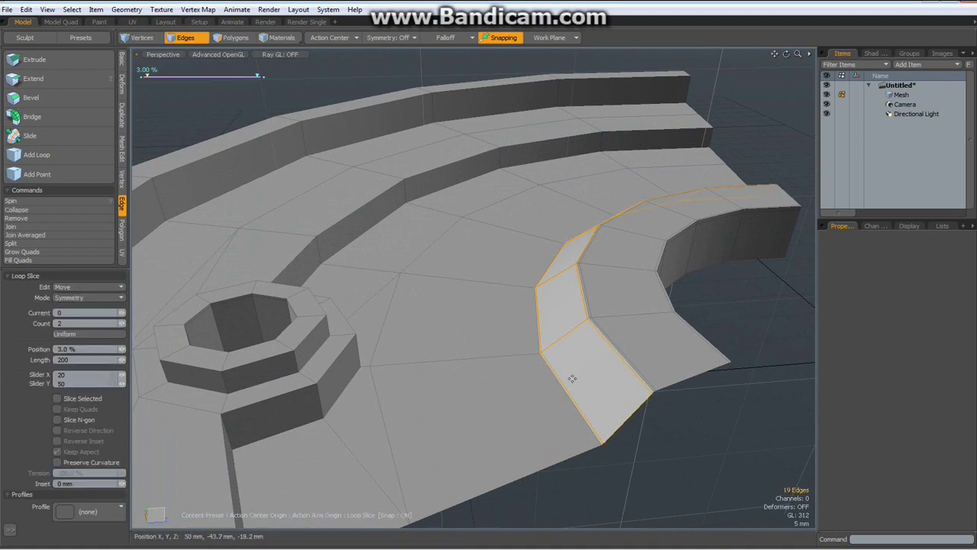
click(57, 154)
click(536, 353)
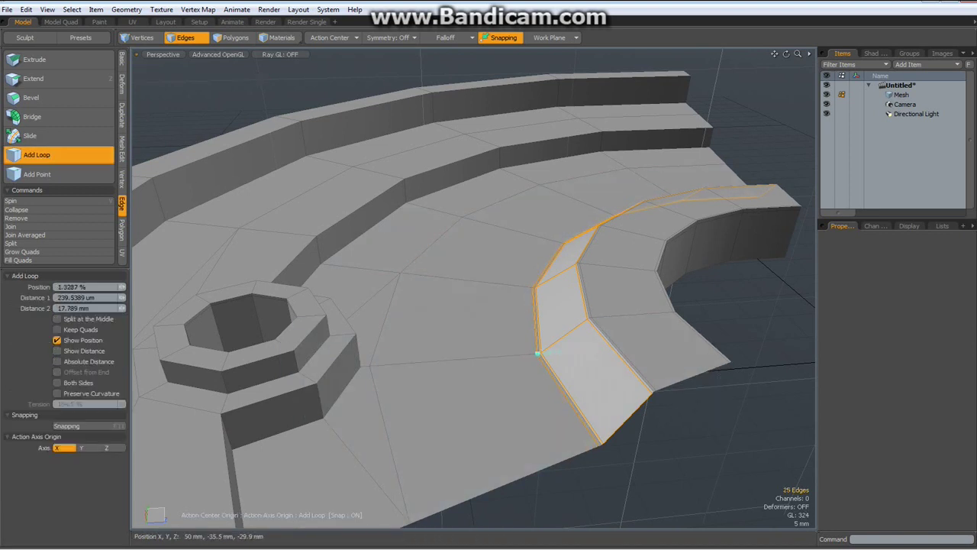
key(q)
click(694, 493)
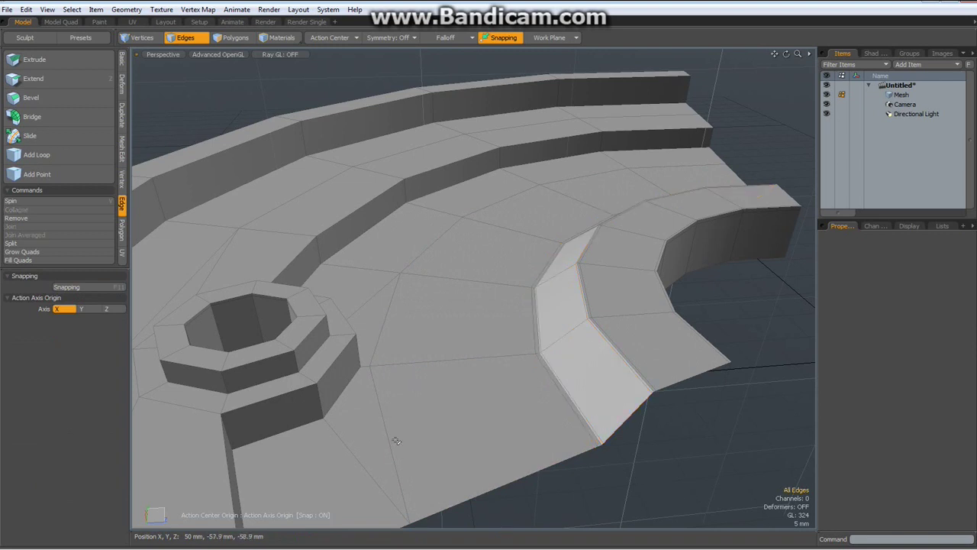
- Bevel the edges along the foot of the middle step, including the part around the small hole, in Inset mode
double_click(367, 228)
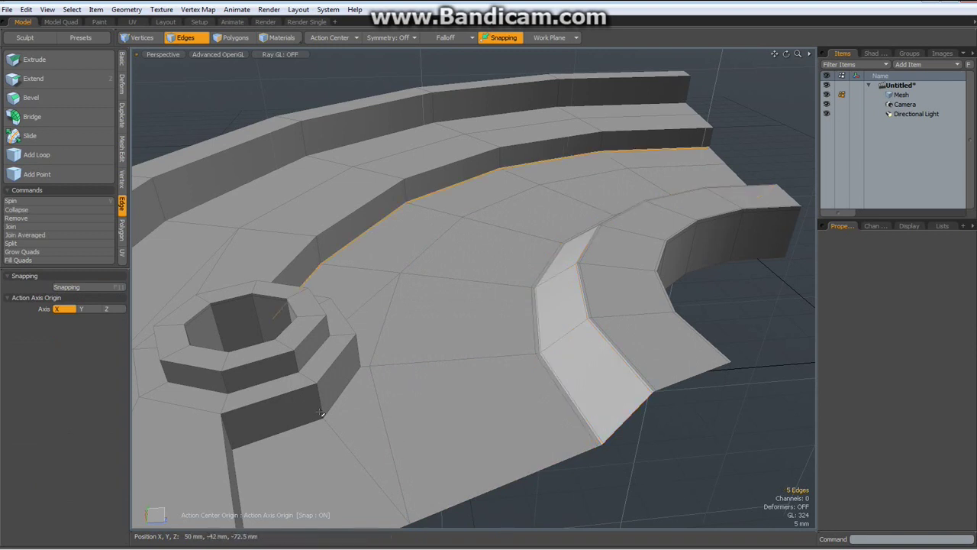
shift+double_click(237, 474)
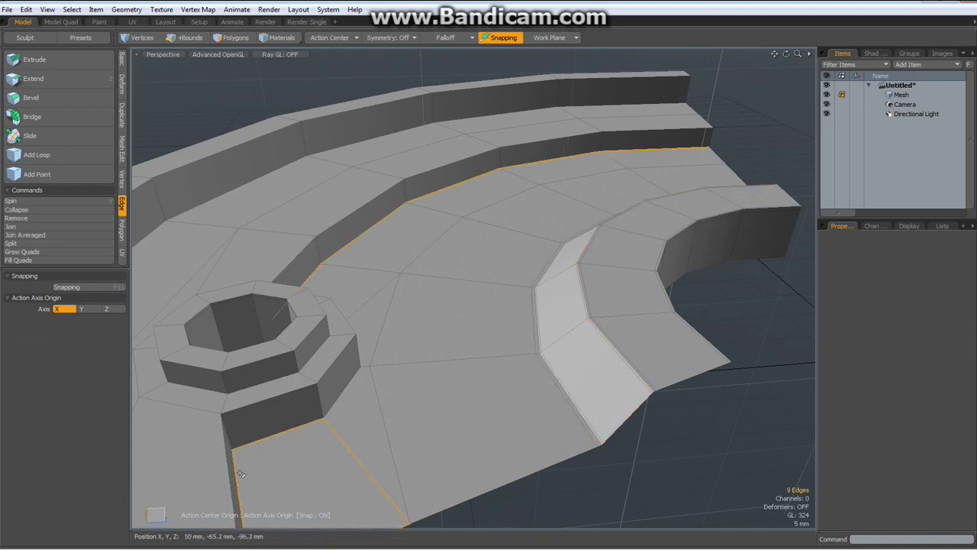
ctrl+click(357, 463)
alt+drag(368, 399, 348, 400)
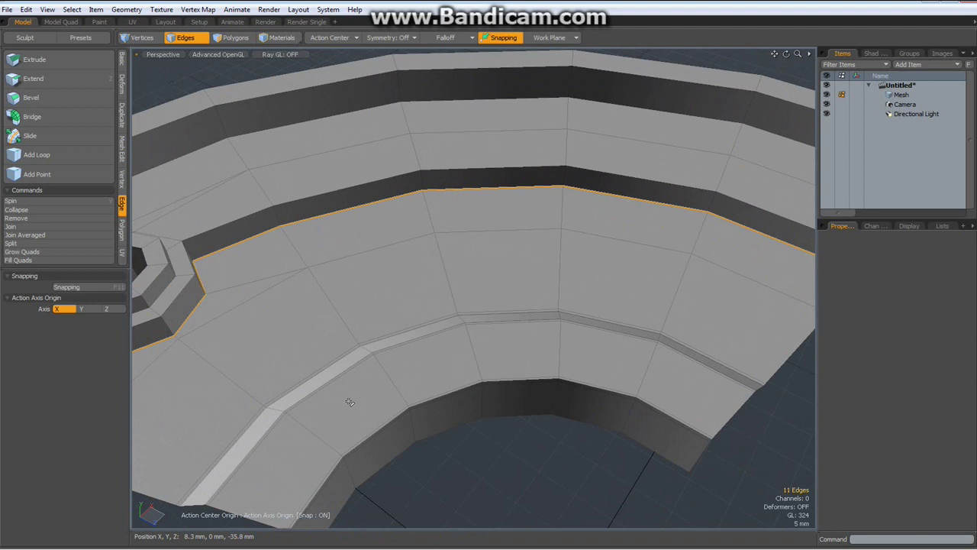
alt+drag(232, 265, 321, 269)
key(b)
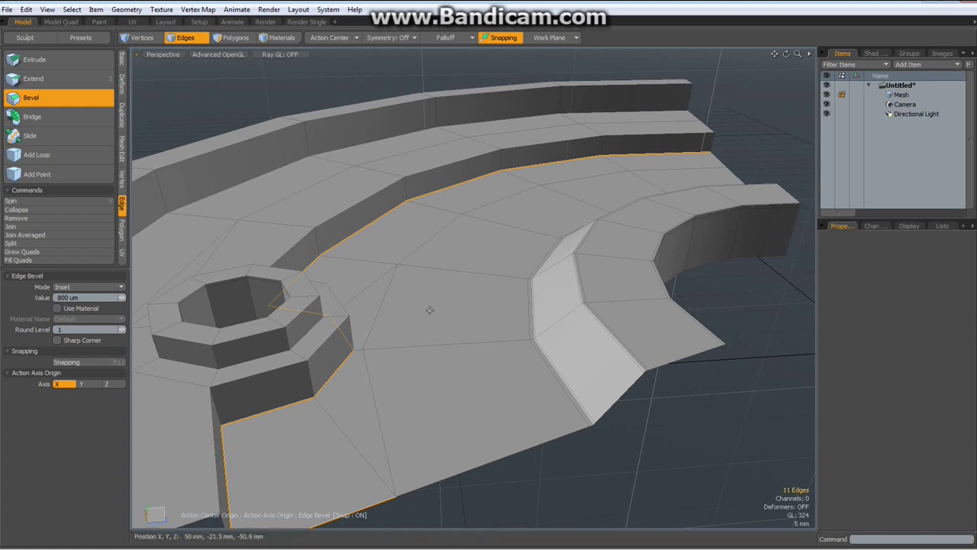
click(571, 231)
drag(628, 204, 627, 201)
key(q)
click(610, 504)
- Preview the sector with subdivision smoothing and return to the unsmoothed polygon mesh
scroll(561, 429, down, 3)
key(Tab)
mouse_move(585, 480)
alt+mouse_down()
mouse_move(563, 480)
mouse_move(515, 451)
mouse_move(576, 484)
alt+mouse_up()
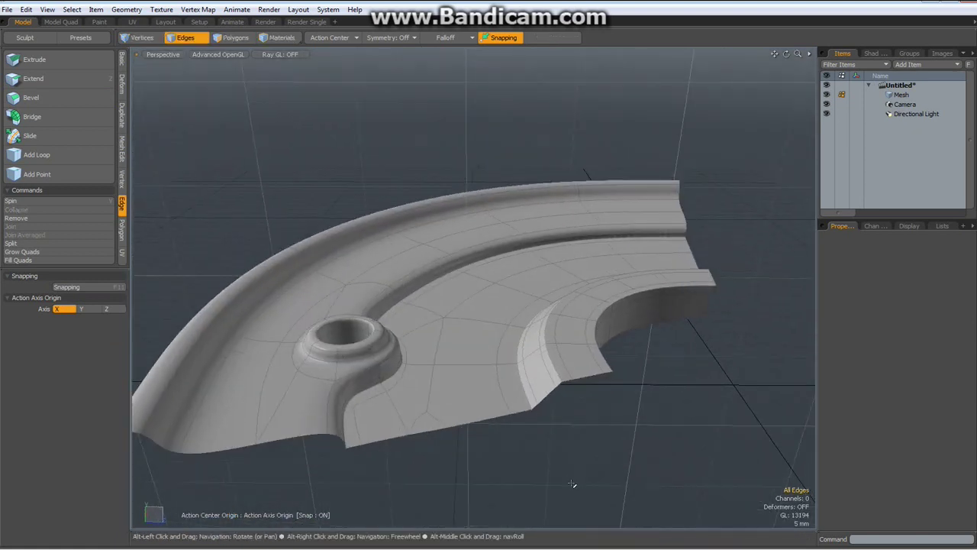
key(Tab)
- Add an edge loop near the upper edge of the middle step's wall, continuing around the small hole's base
scroll(370, 412, up, 5)
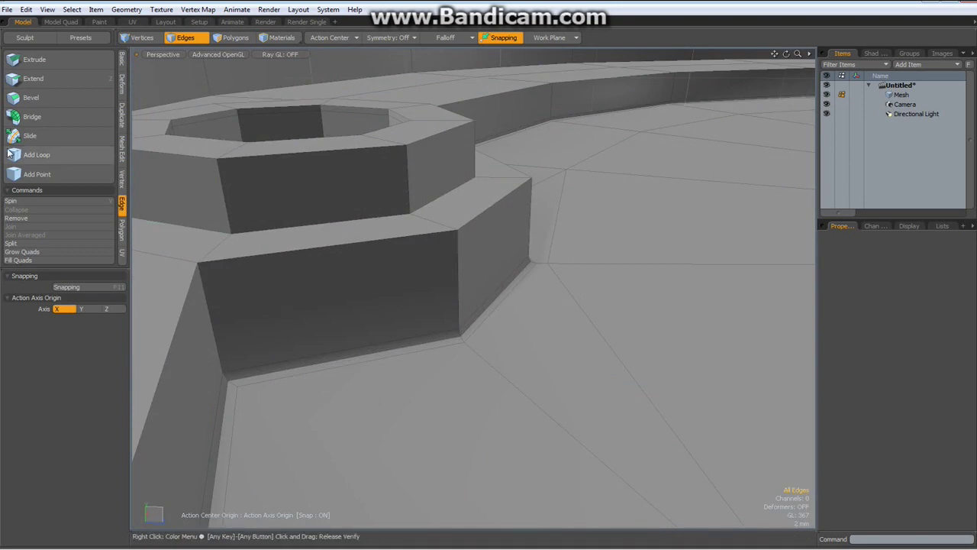
click(30, 155)
click(458, 262)
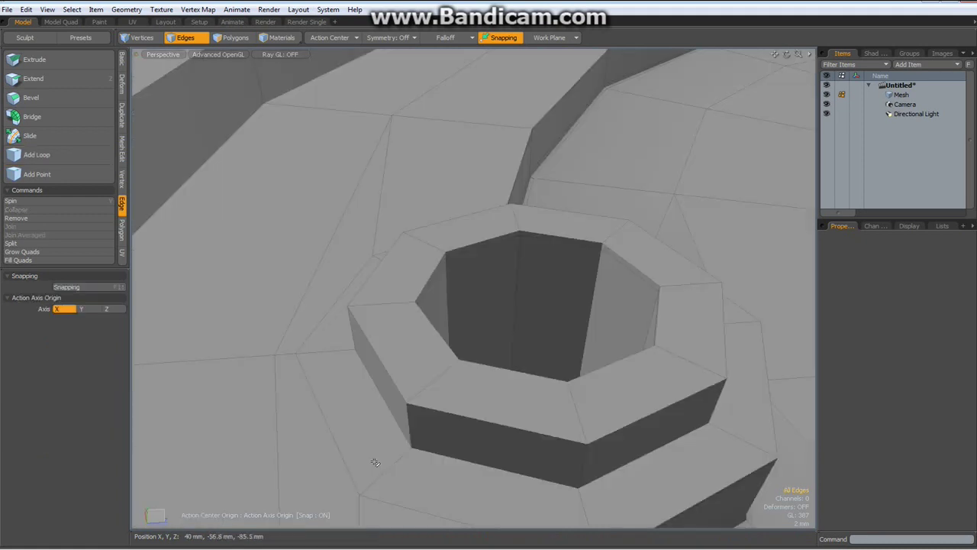
- Loop-slice the small hole's collar top, collar wall and surrounding ledge with two symmetric loops on each face ring
click(386, 475)
key(shift)
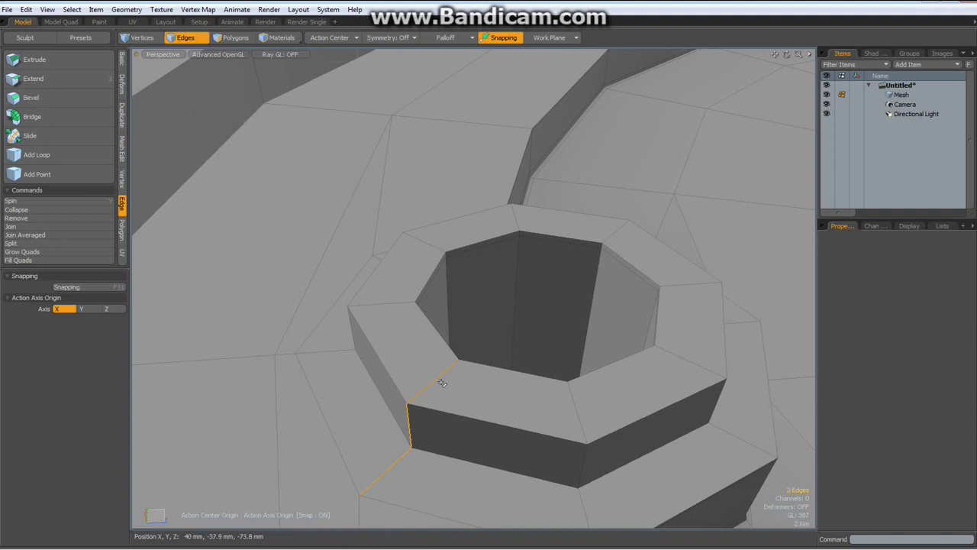
key(alt+c)
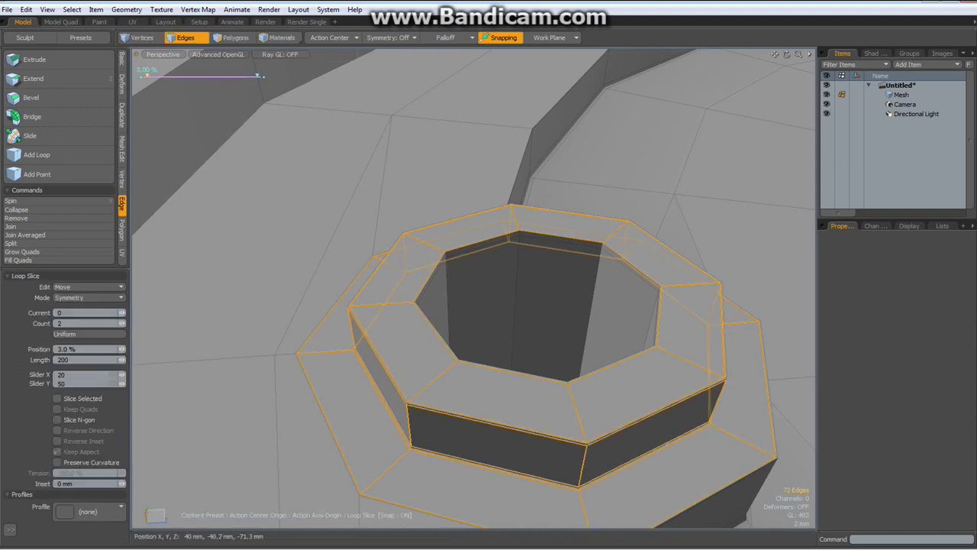
key(space)
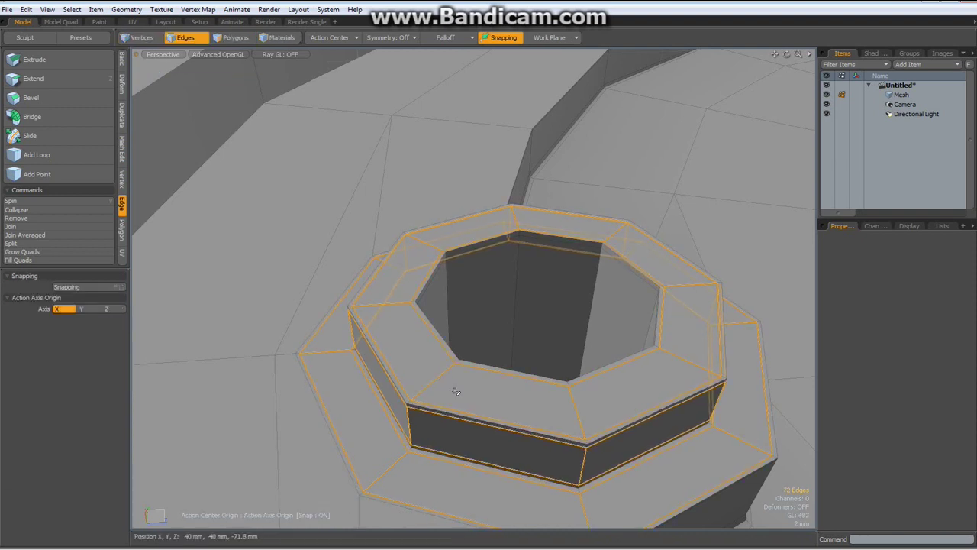
- Loop-slice the inner wall of the outer rim with two symmetric loops near its upper and lower edges
scroll(455, 390, down, 6)
alt+drag(345, 400, 299, 387)
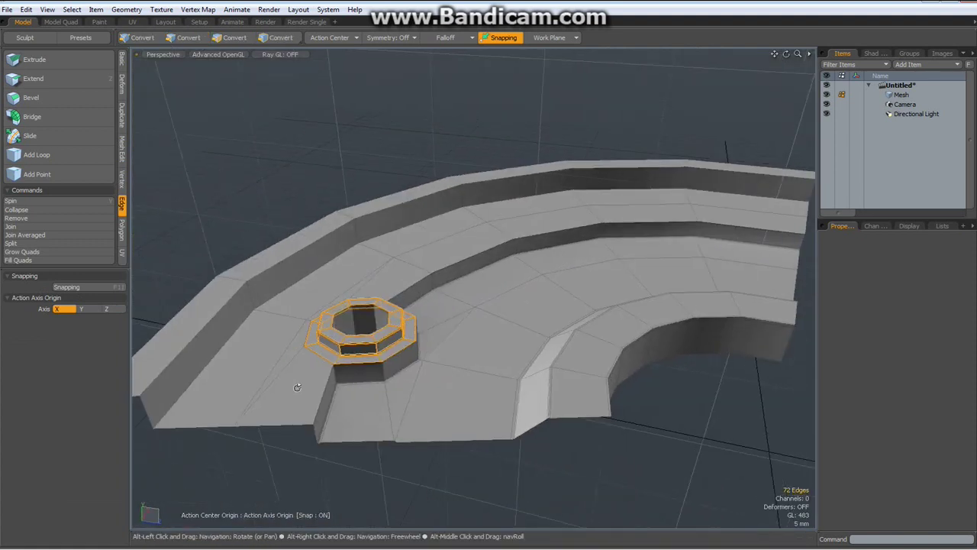
click(254, 296)
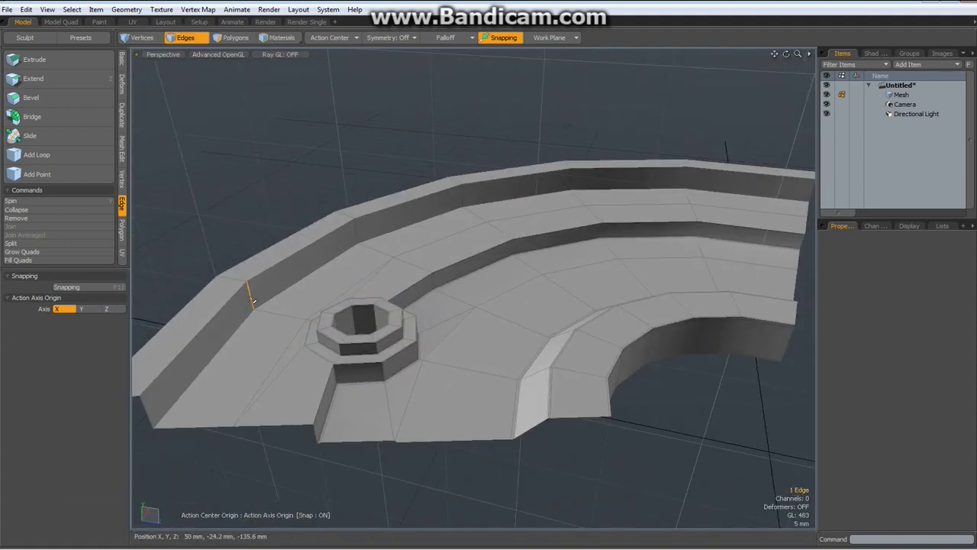
key(alt+c)
click(253, 302)
key(space)
- Loop-slice the top face of the outer rim with two symmetric loops at 7%
click(235, 281)
double_click(233, 284)
key(alt+c)
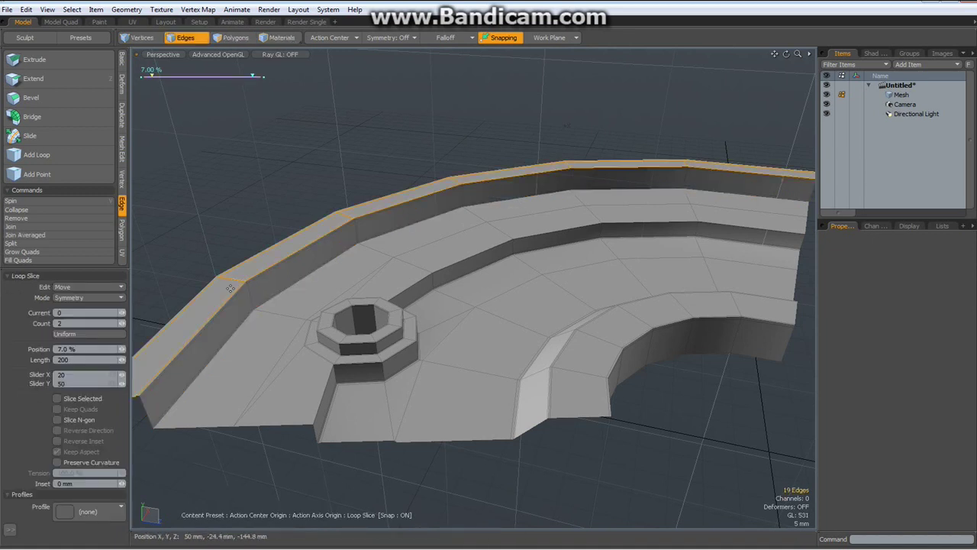
key(space)
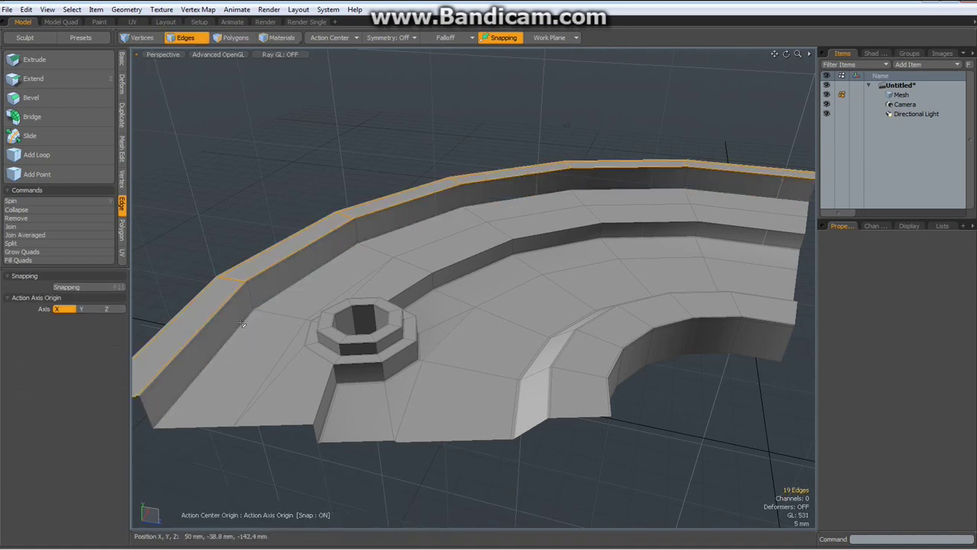
click(64, 160)
drag(266, 312, 256, 309)
key(ctrl+z)
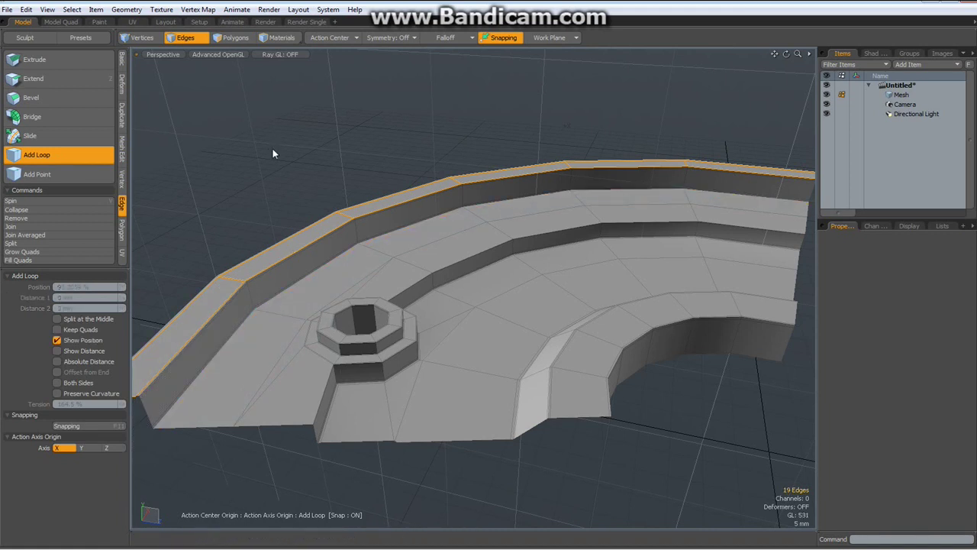
- Preview the sector with subdivision smoothing from above, return to the faceted mesh, and clear the edge selection
key(Tab)
scroll(273, 153, down, 3)
alt+drag(396, 292, 554, 461)
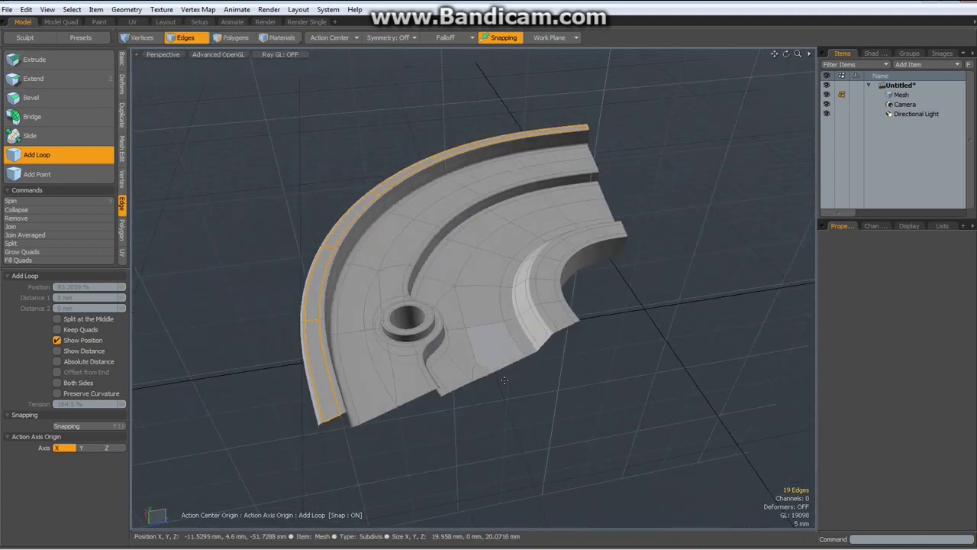
key(Tab)
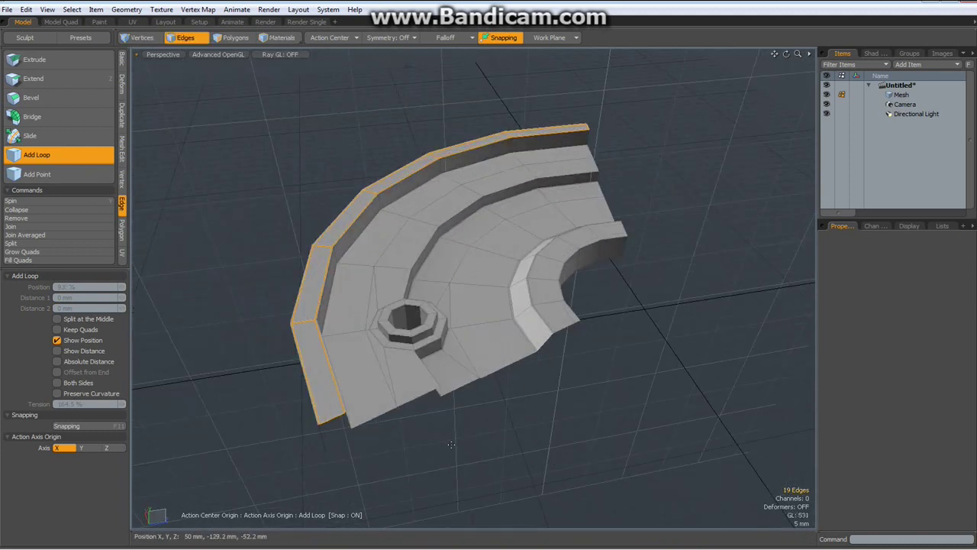
key(Escape)
key(Escape)
alt+drag(452, 464, 425, 457)
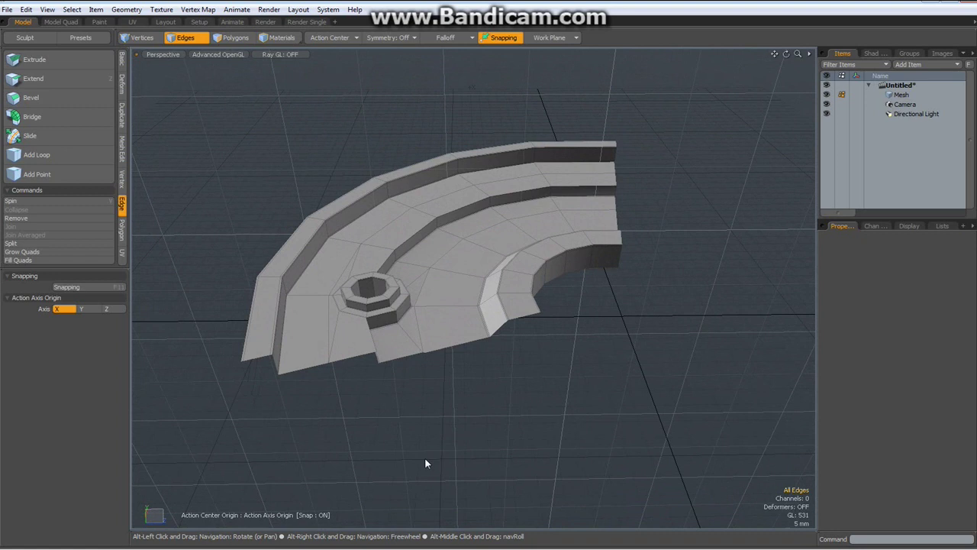
- Mirror the sector across the Y axis with the center at 0 mm and vertex merging enabled
click(121, 116)
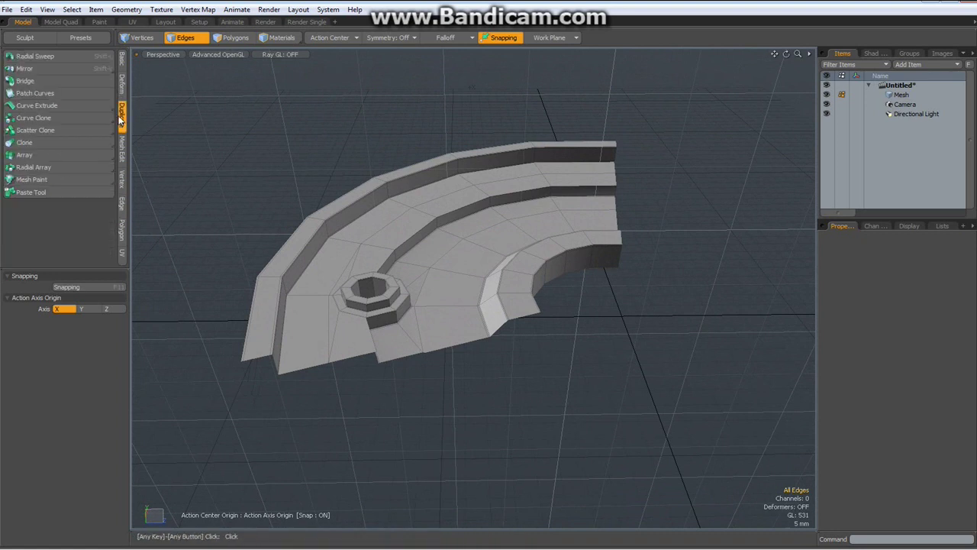
click(32, 68)
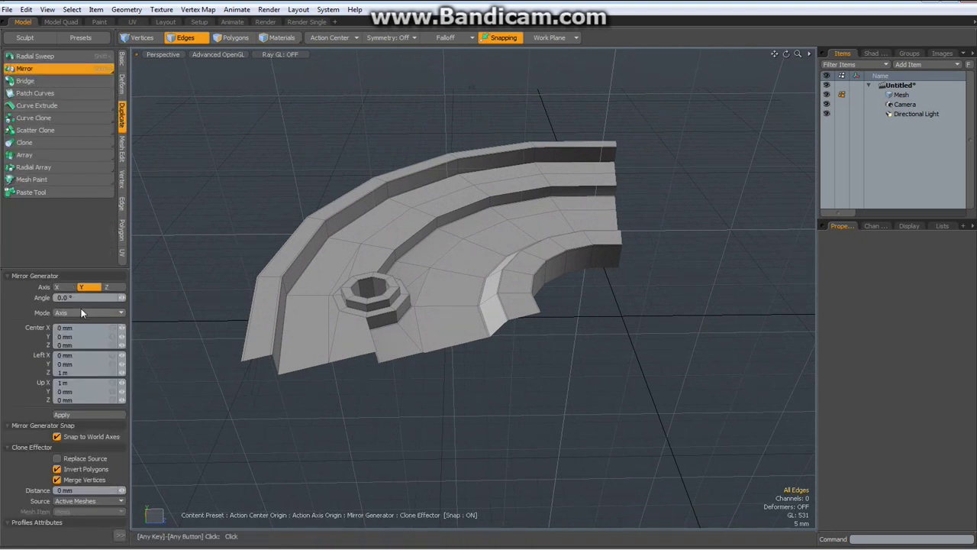
click(84, 416)
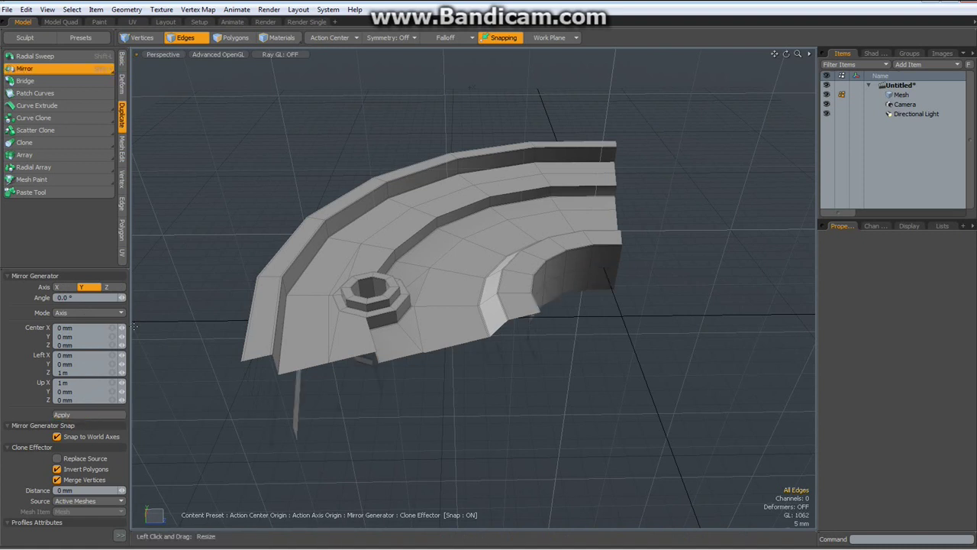
- Run Merge Vertices on the mirrored sector and inspect both halves from the side
click(123, 183)
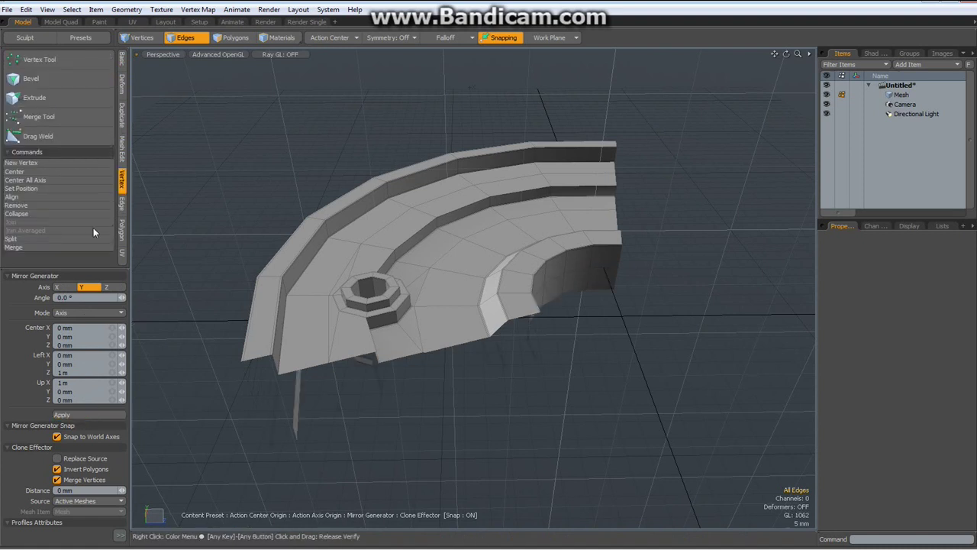
click(24, 247)
key(Return)
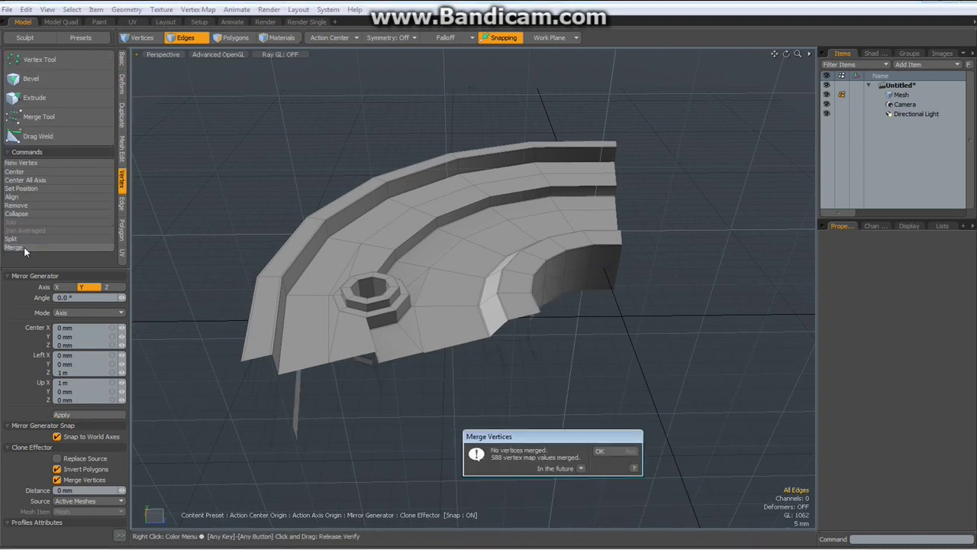
key(Return)
alt+drag(550, 362, 500, 340)
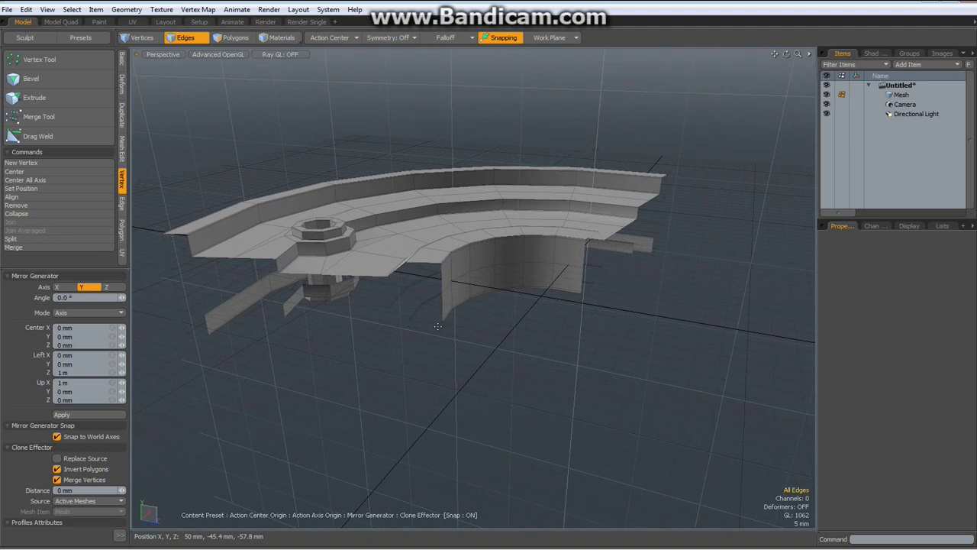
- Radial-array the mirrored sector into a full disc with count 3 around the Y axis, using the Origin action center and replacing the source
key(KP_1)
scroll(438, 330, down, 4)
alt+drag(437, 335, 528, 297)
click(122, 114)
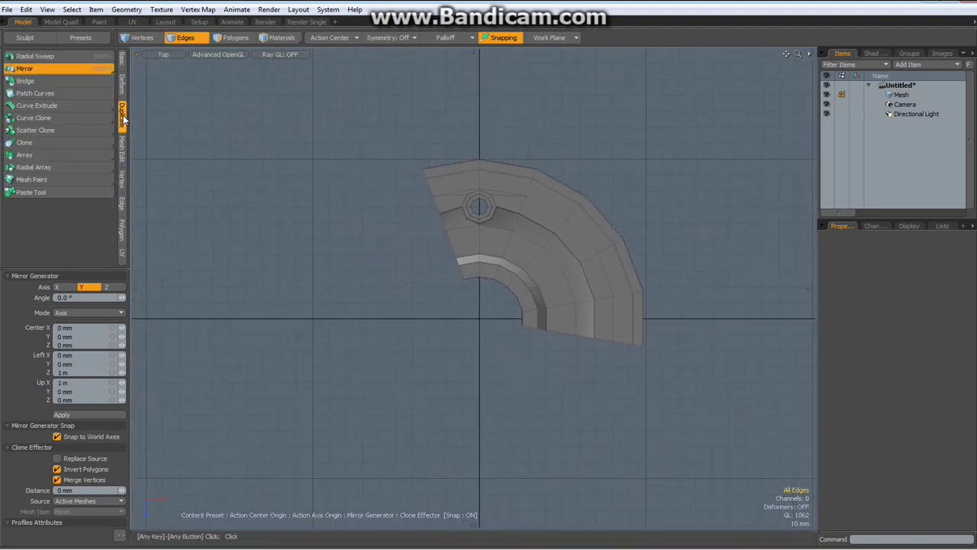
click(24, 169)
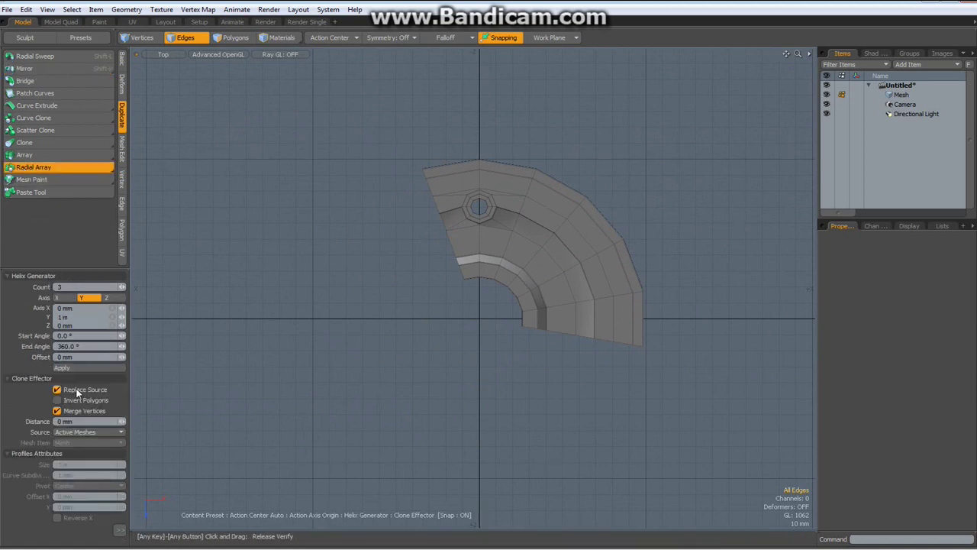
click(327, 38)
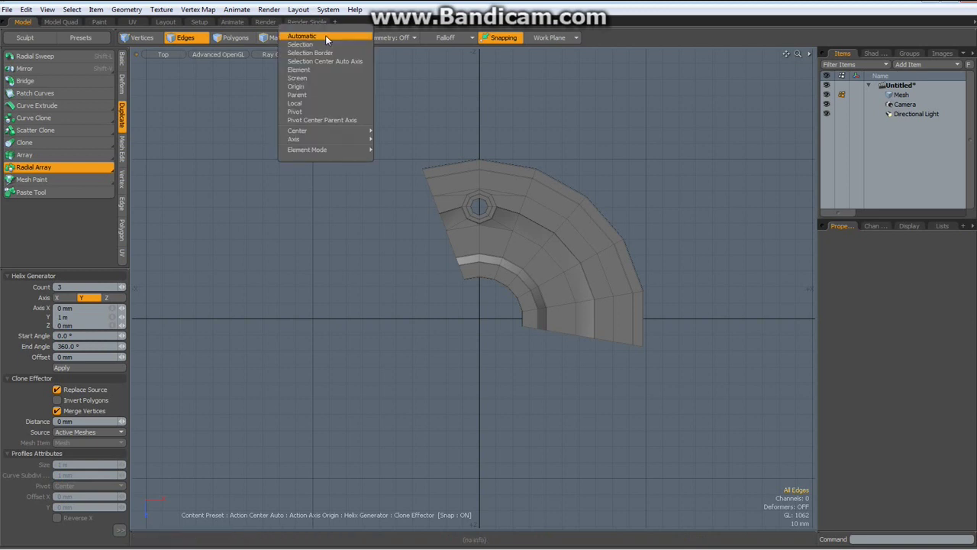
click(306, 90)
click(481, 319)
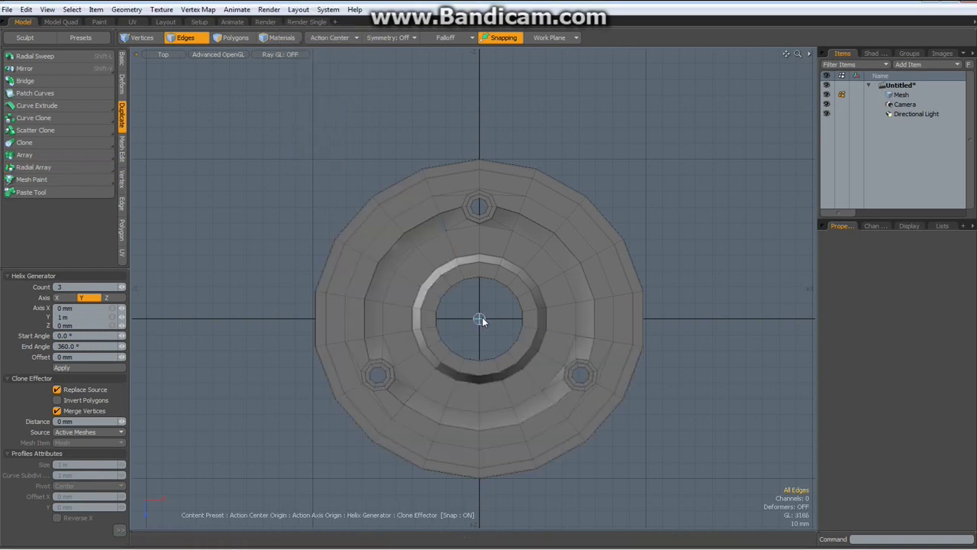
- Merge the duplicate vertices along the seams of the three arrayed sectors using the Automatic range
click(122, 181)
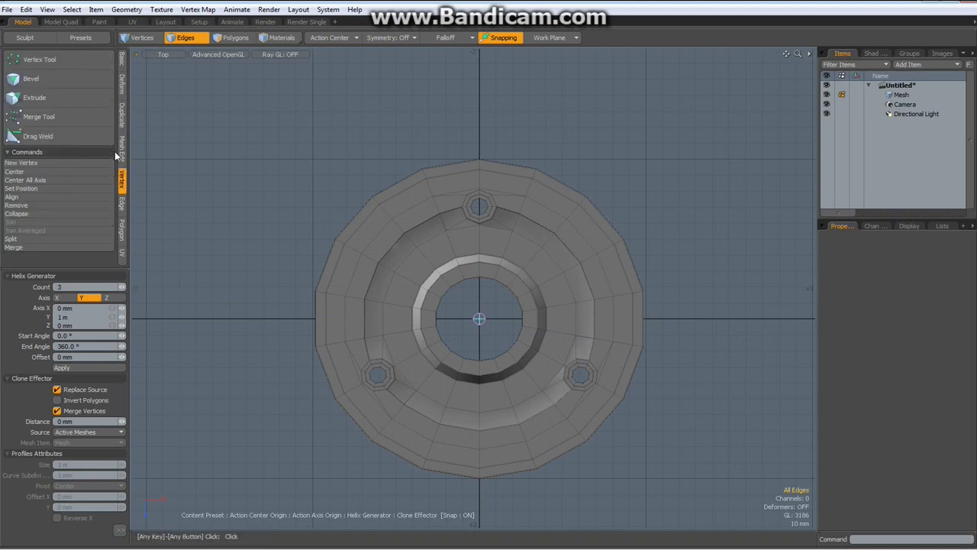
click(53, 245)
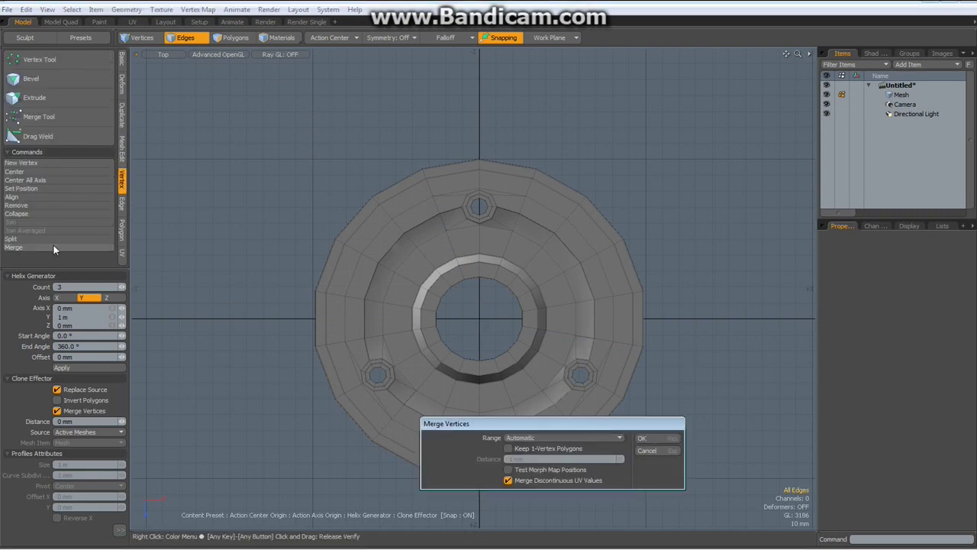
key(Return)
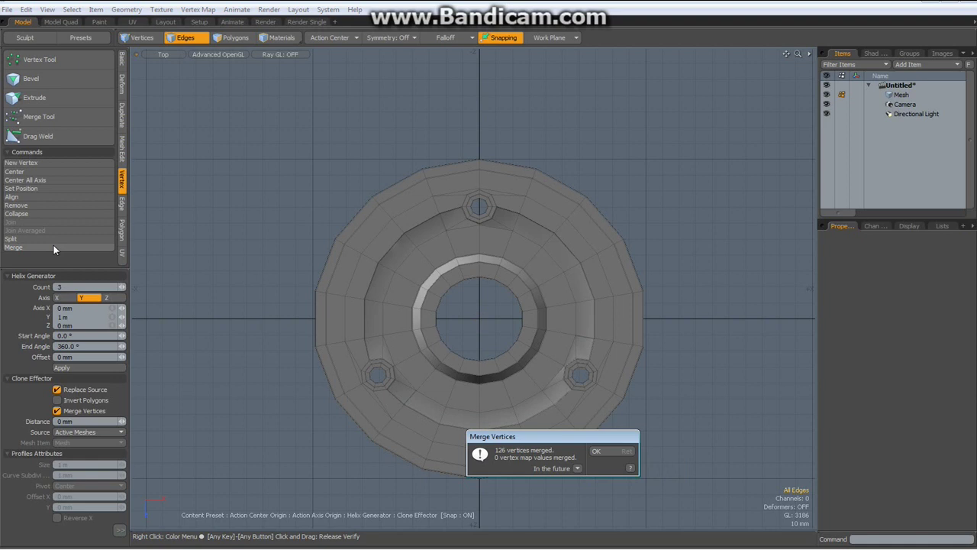
click(616, 452)
- Examine the complete disc in perspective with subdivision smoothing and the grid hidden, including the outer wall, and return to the faceted mesh
key(ctrl+space)
click(699, 409)
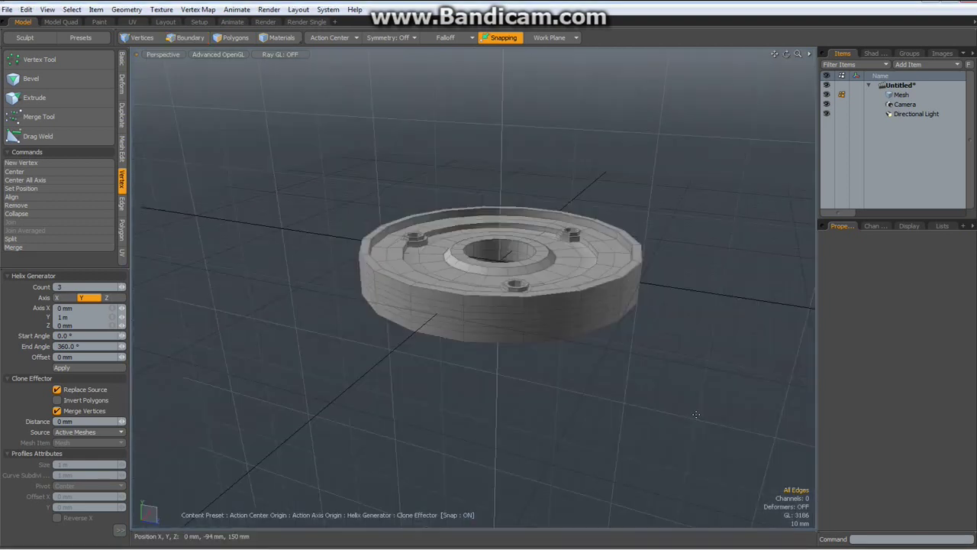
alt+drag(538, 453, 531, 443)
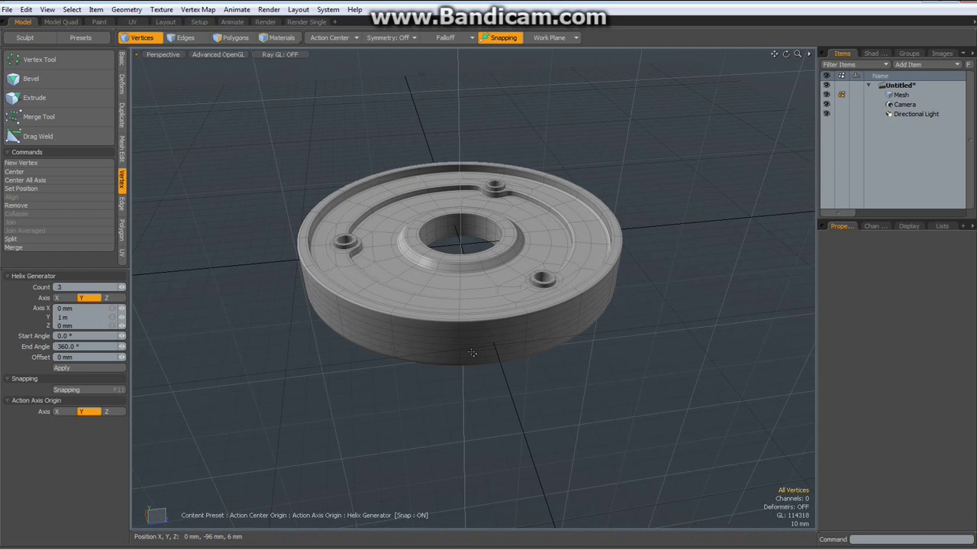
key(ctrl+3)
click(471, 383)
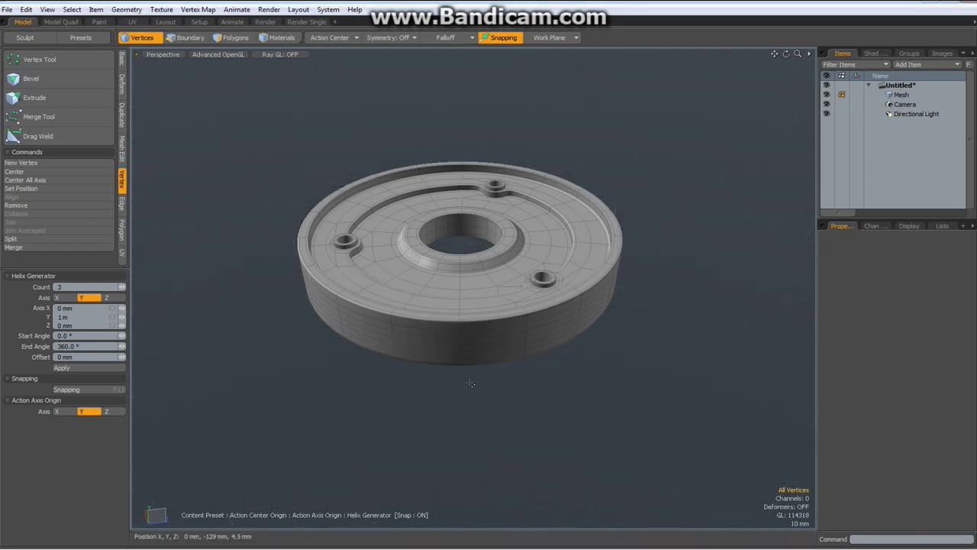
alt+drag(471, 383, 489, 361)
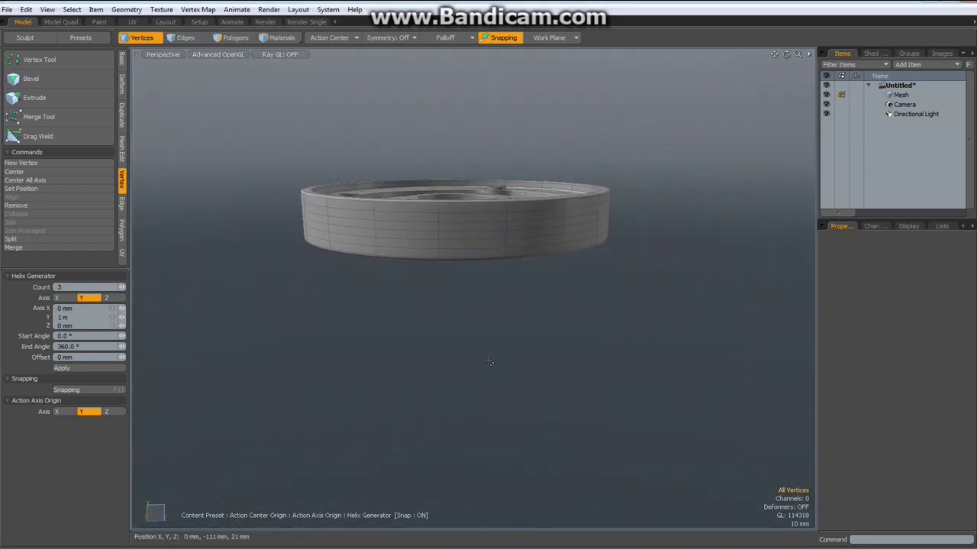
scroll(474, 224, up, 3)
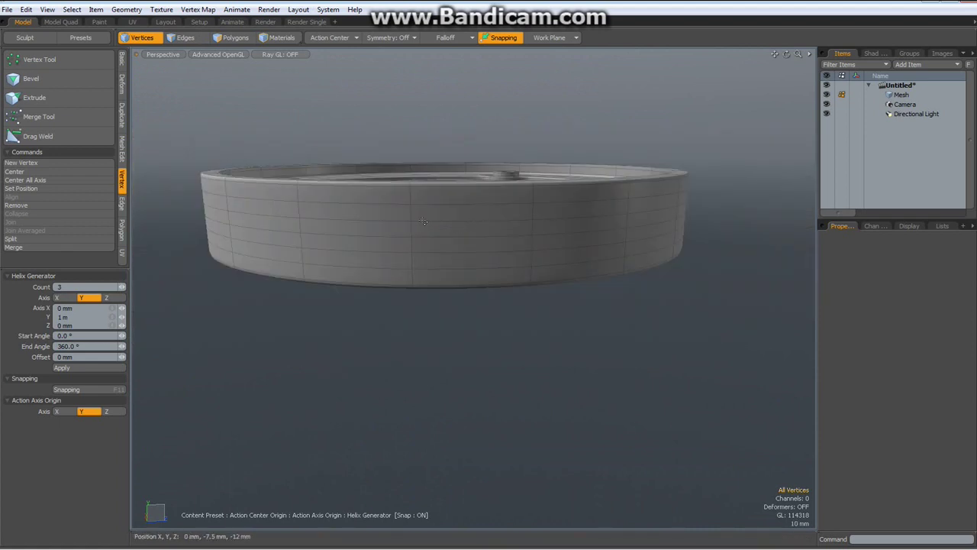
key(Tab)
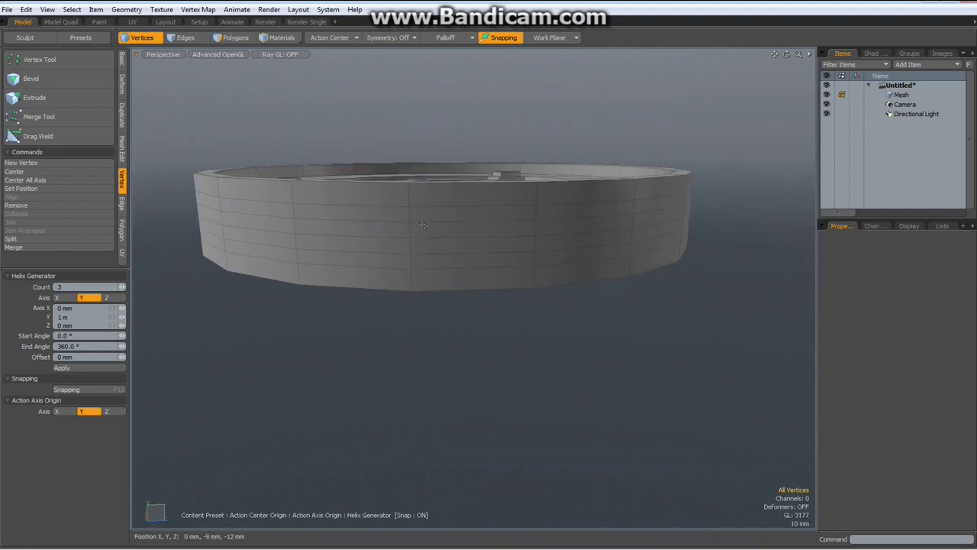
- Delete the three middle edge loops running around the disc's outer wall
key(2)
double_click(442, 222)
shift+double_click(439, 237)
shift+double_click(441, 253)
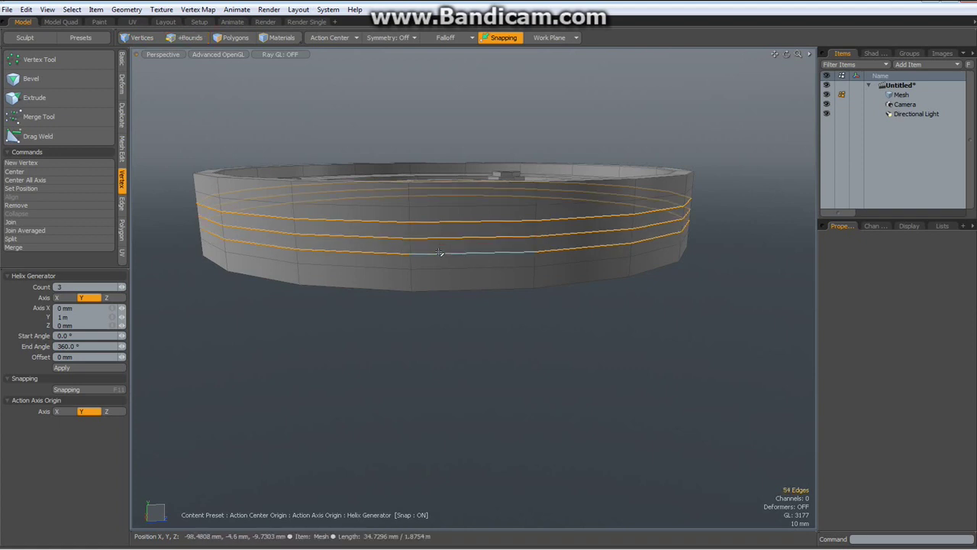
key(Delete)
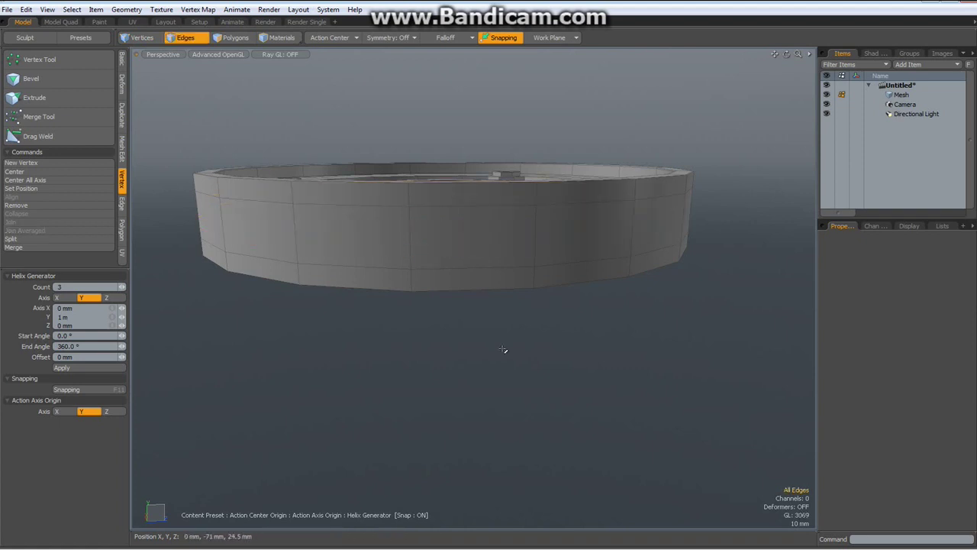
- Loop-slice the middle band of the outer wall with two symmetric loops at 30%
click(411, 238)
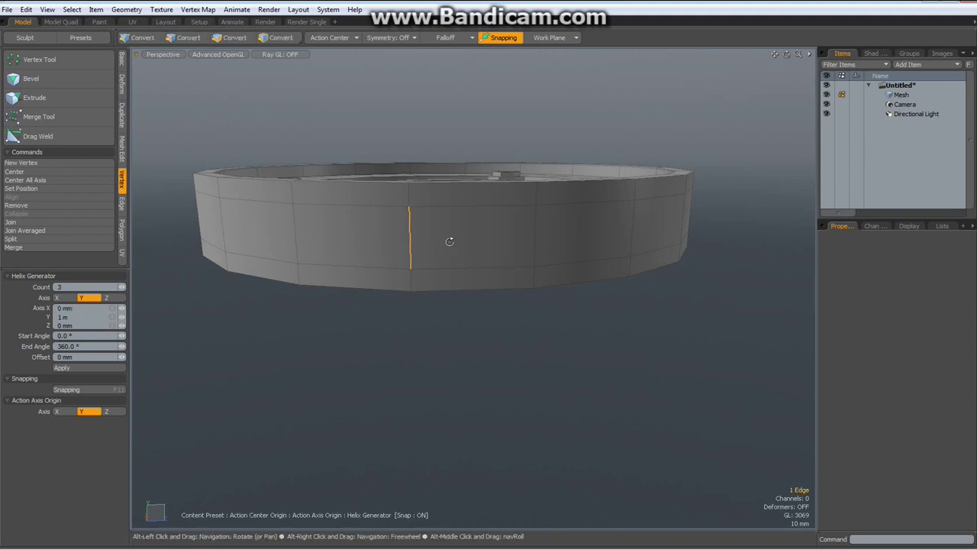
key(alt+c)
drag(456, 247, 451, 213)
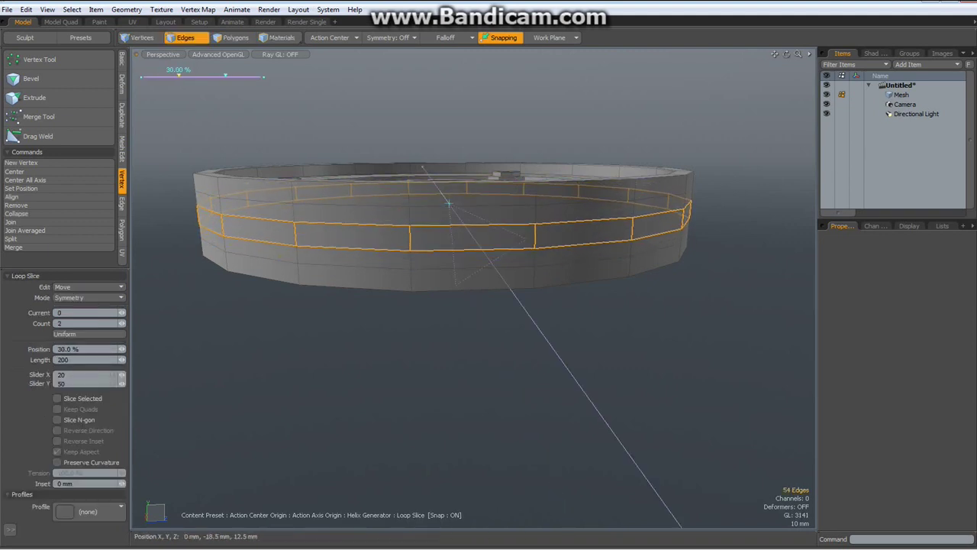
key(q)
click(585, 368)
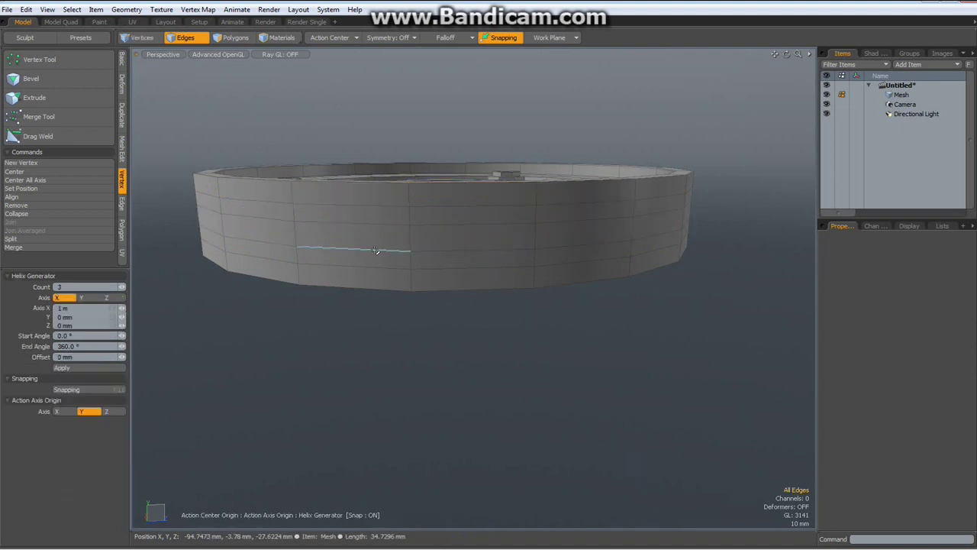
- Select the full polygon ring at the middle of the outer wall and scale it inward to form a V-shaped groove with a flat floor
key(3)
drag(389, 236, 427, 236)
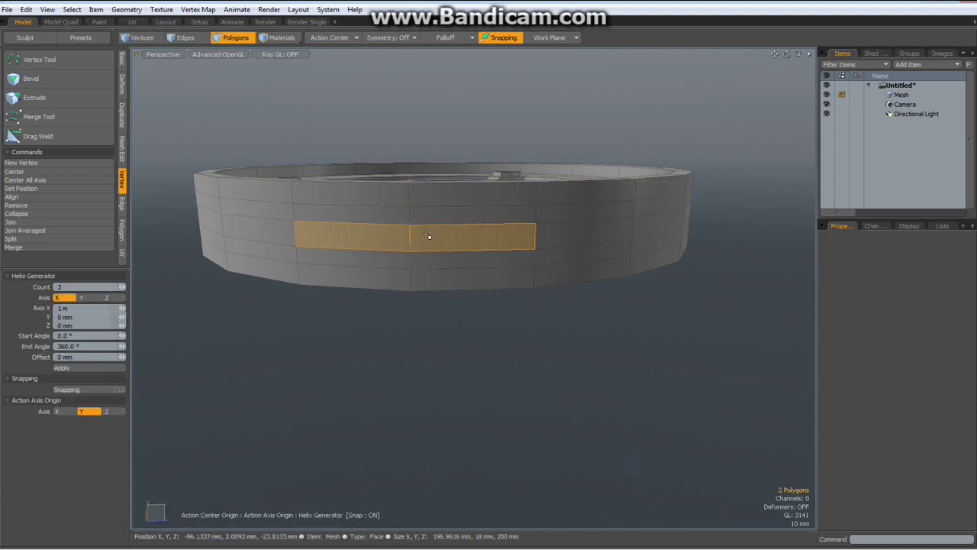
key(l)
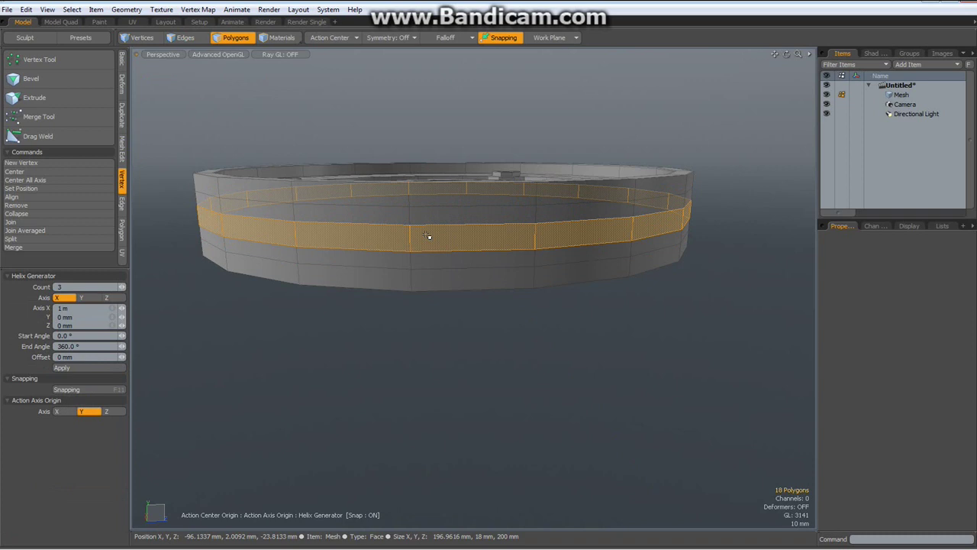
alt+drag(427, 236, 480, 321)
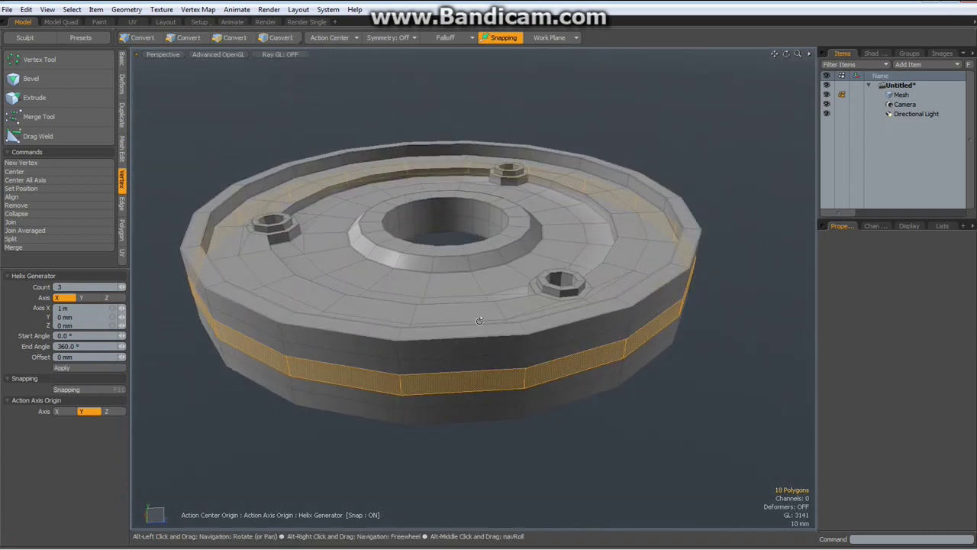
key(y)
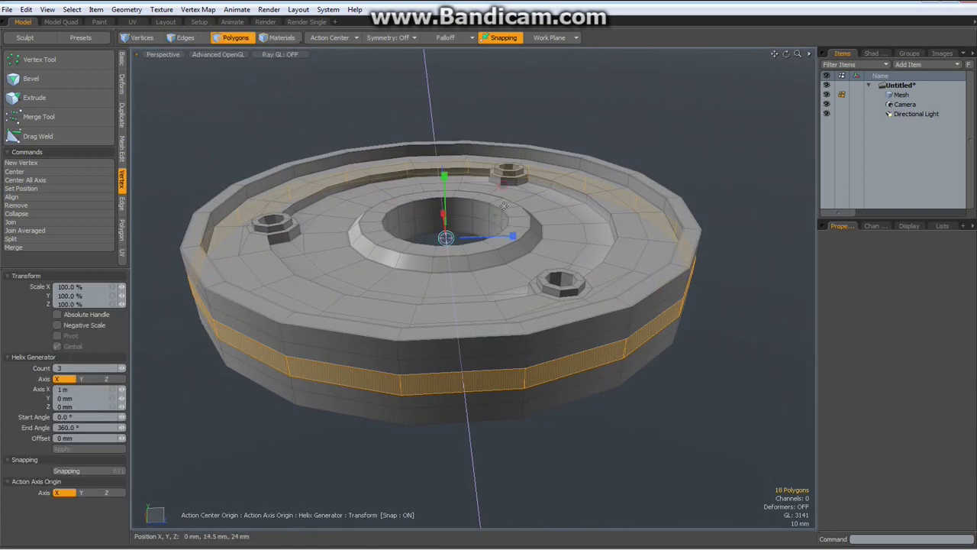
mouse_move(495, 216)
mouse_down()
mouse_move(481, 221)
mouse_move(494, 213)
mouse_up()
key(space)
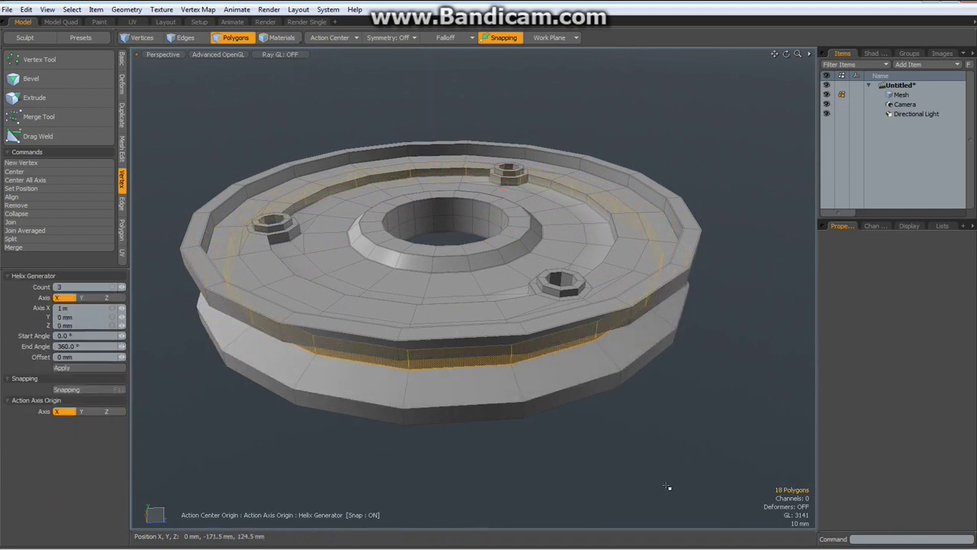
alt+drag(634, 473, 636, 455)
click(469, 408)
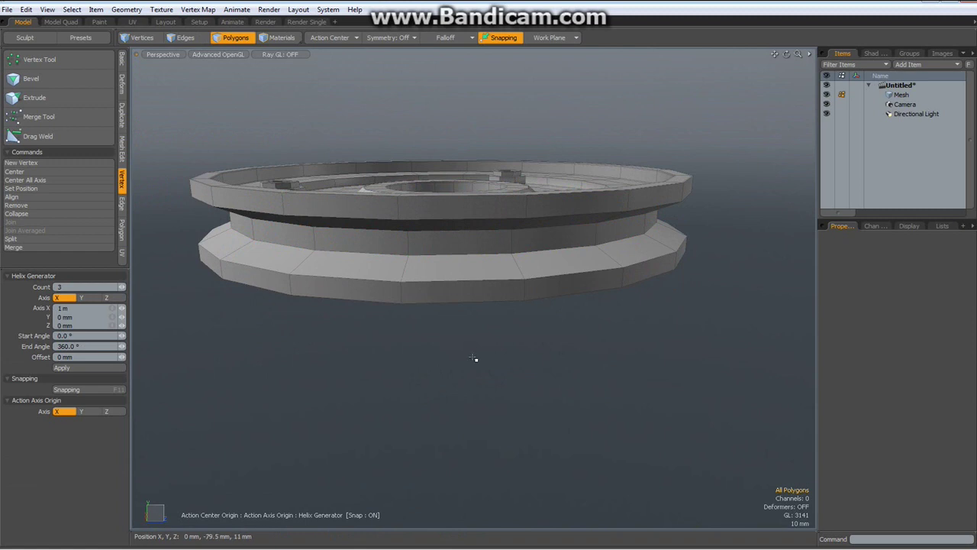
- Loop-slice all five bands of the grooved outer wall with two symmetric support loops each, spread towards the band edges
key(2)
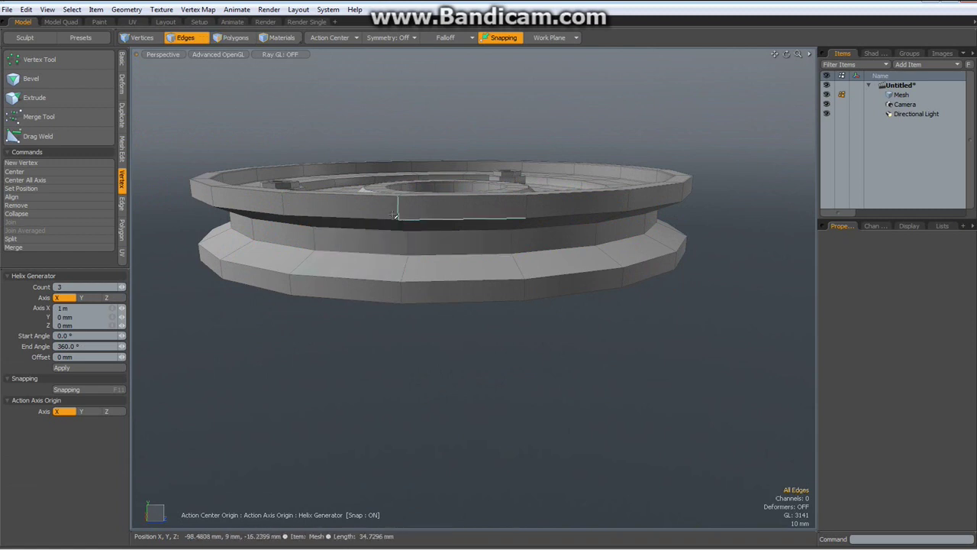
click(405, 214)
alt+drag(406, 215, 416, 170)
shift+click(405, 166)
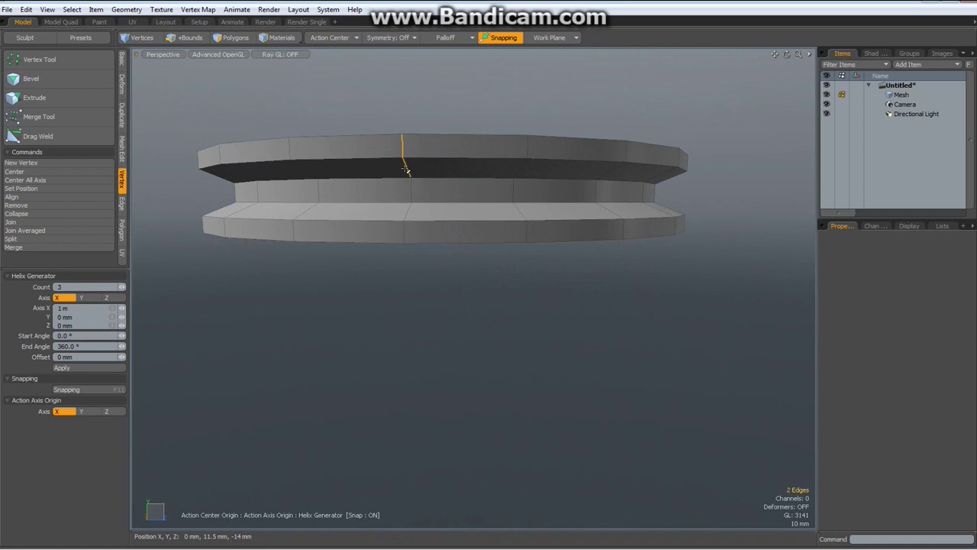
key(Up)
key(Up)
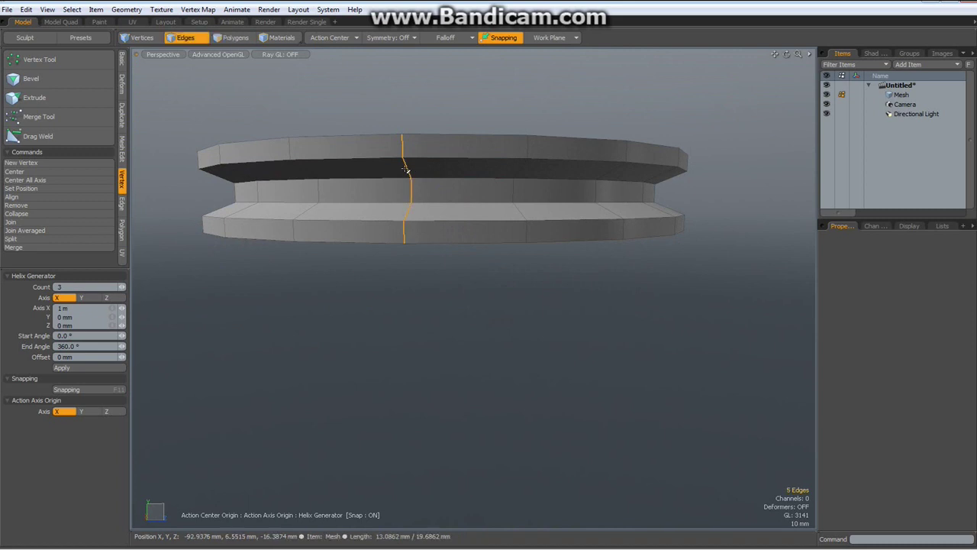
key(alt+c)
click(507, 319)
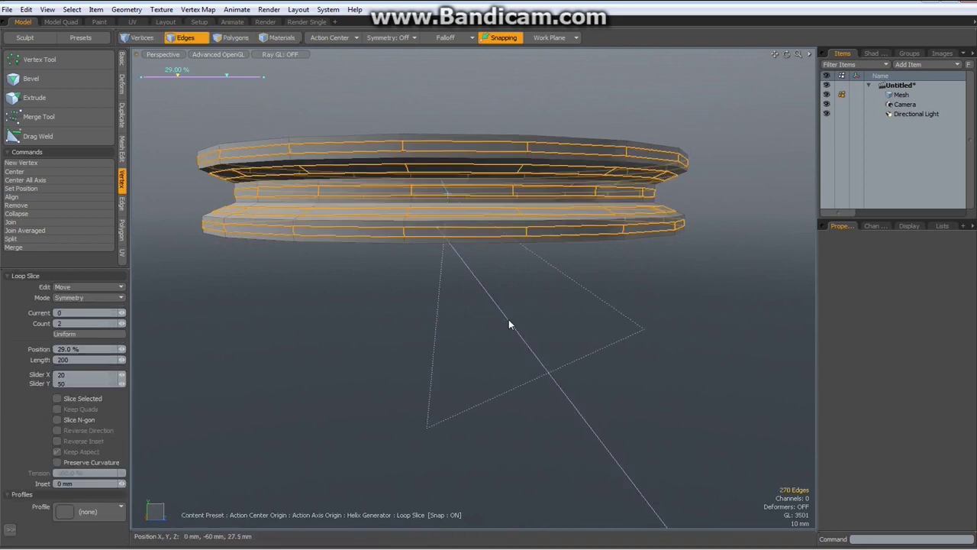
drag(419, 313, 363, 314)
key(space)
click(577, 325)
alt+drag(577, 325, 551, 351)
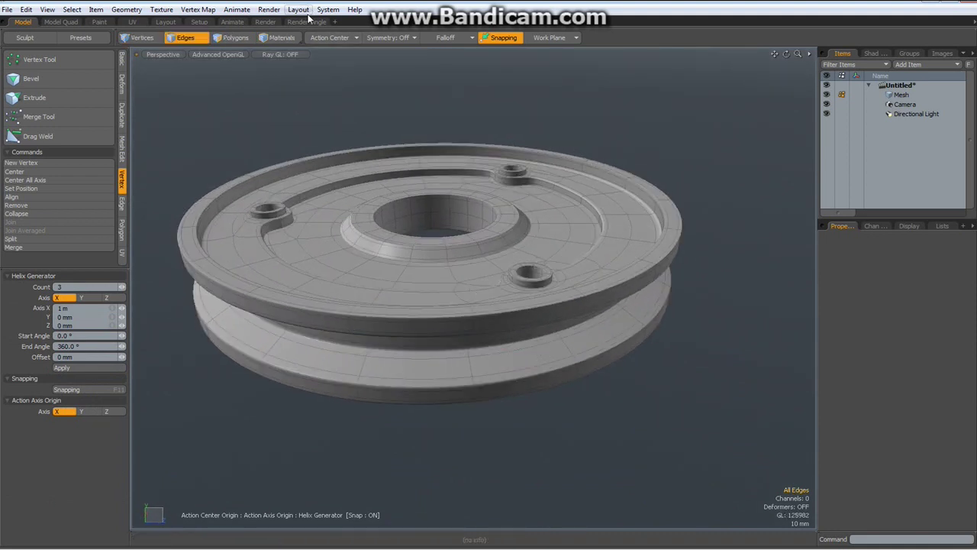
- Switch to the Render layout and frame the disc closely in the preview through the render camera, seen obliquely from above
click(270, 24)
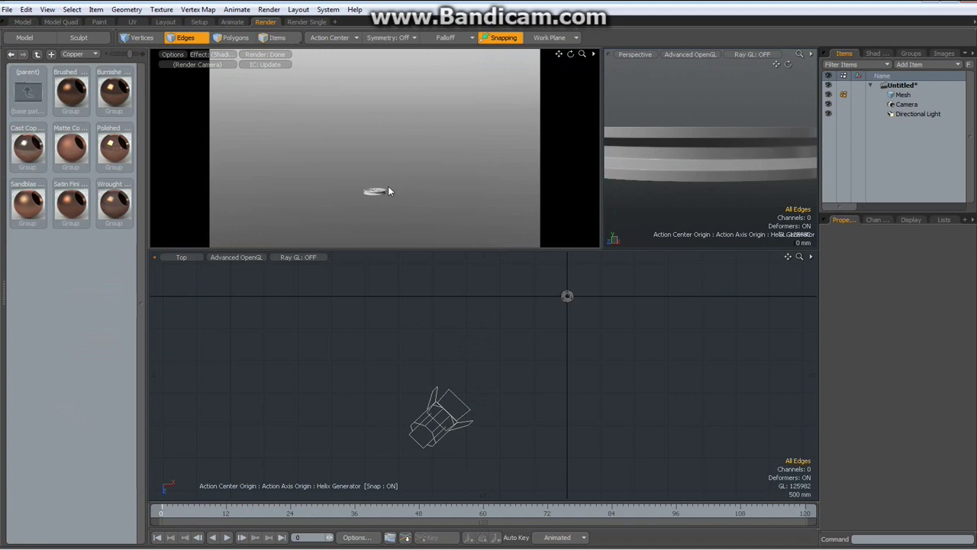
key(a)
alt+drag(353, 185, 306, 183)
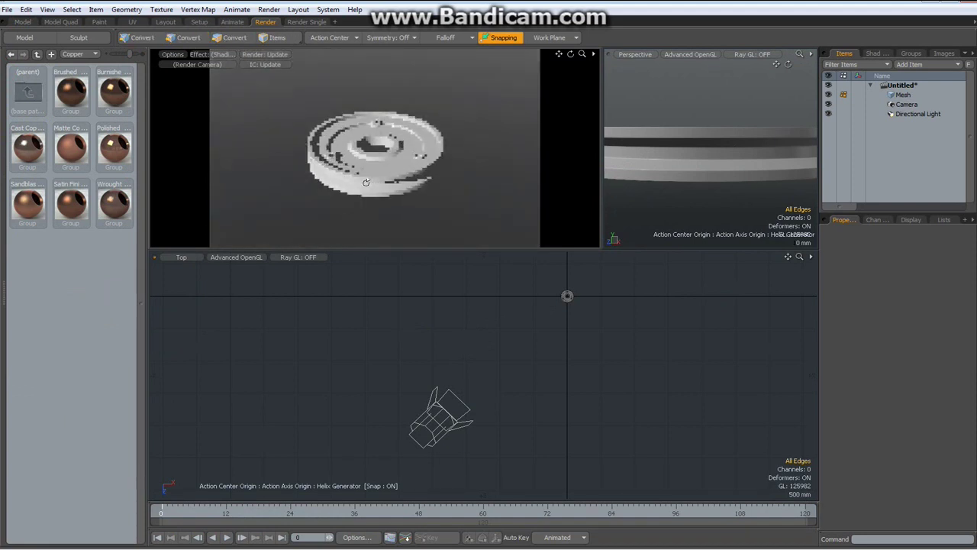
scroll(324, 170, up, 2)
scroll(323, 170, up, 3)
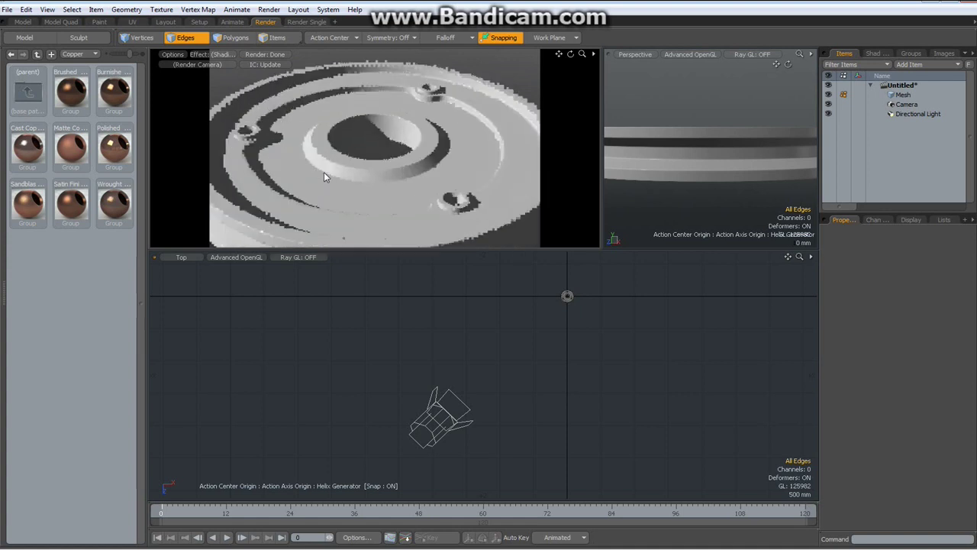
alt+drag(335, 193, 359, 175)
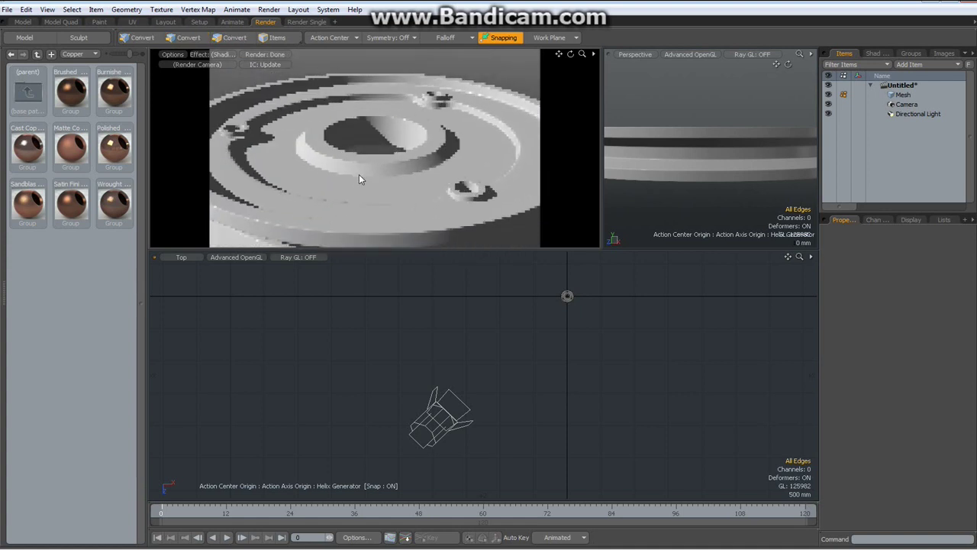
- Apply the matte copper preset material to the disc and render the current frame
drag(67, 150, 300, 168)
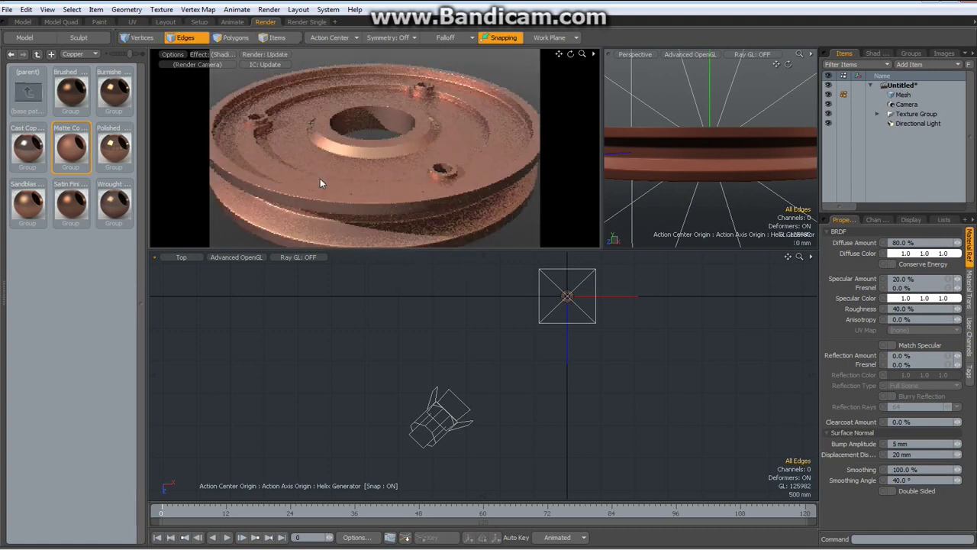
key(F9)
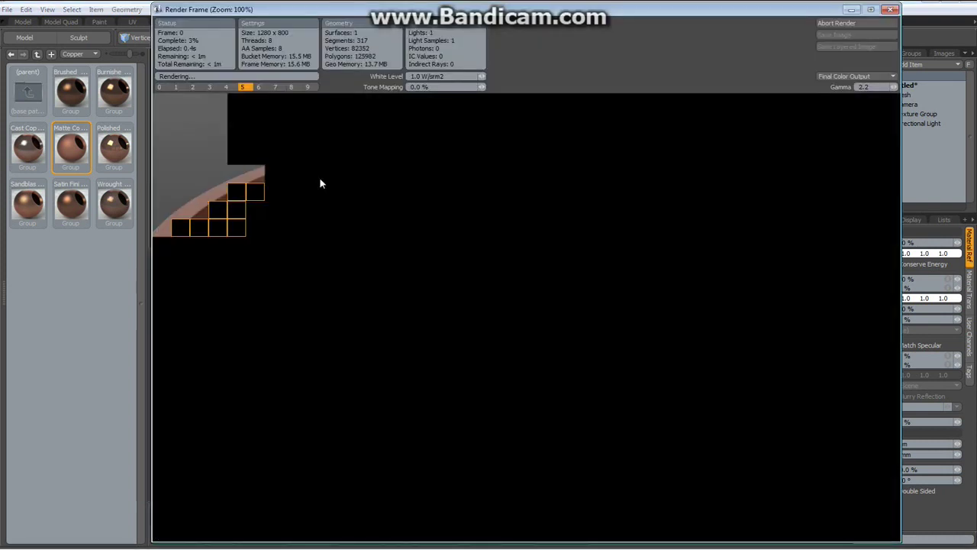